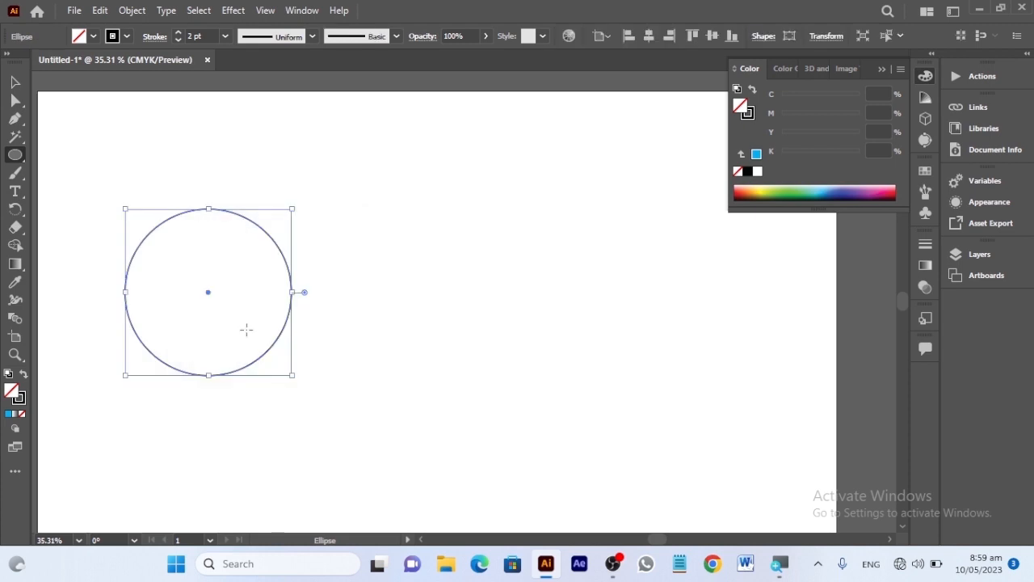
Step: Create a circle 200 pt wide and 200 pt high inside the large circle
left_click(191, 255)
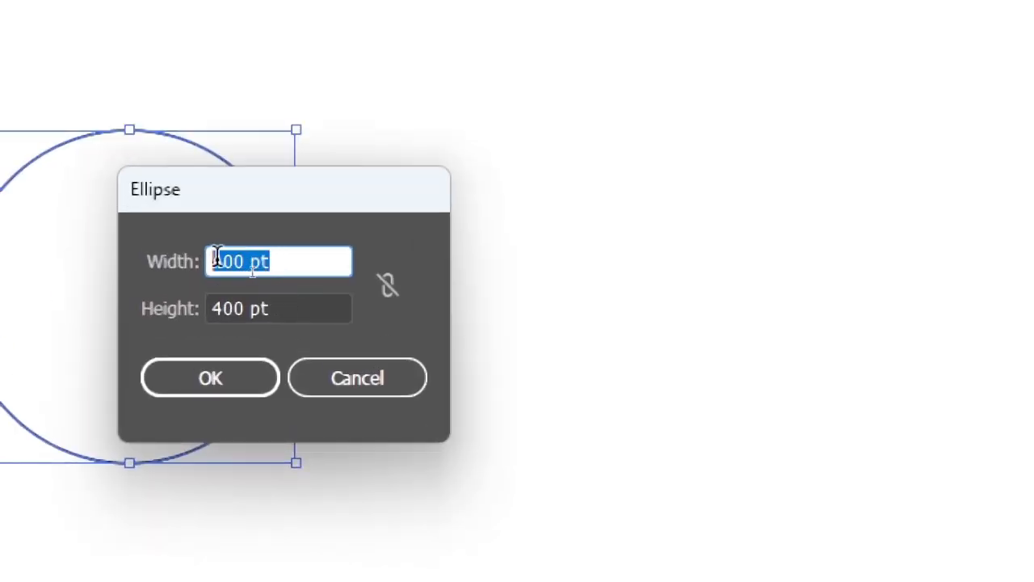
type("200")
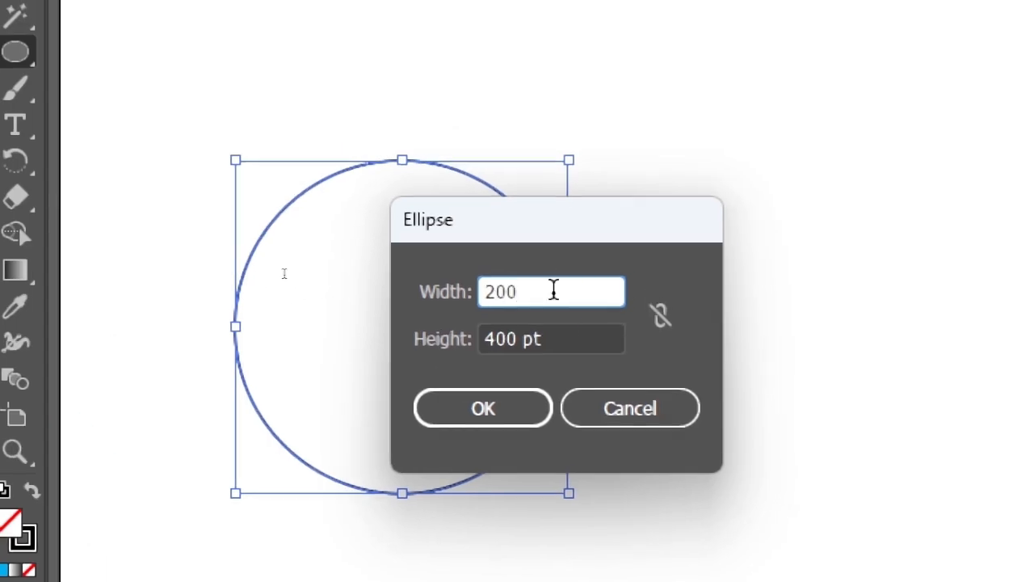
key("Tab")
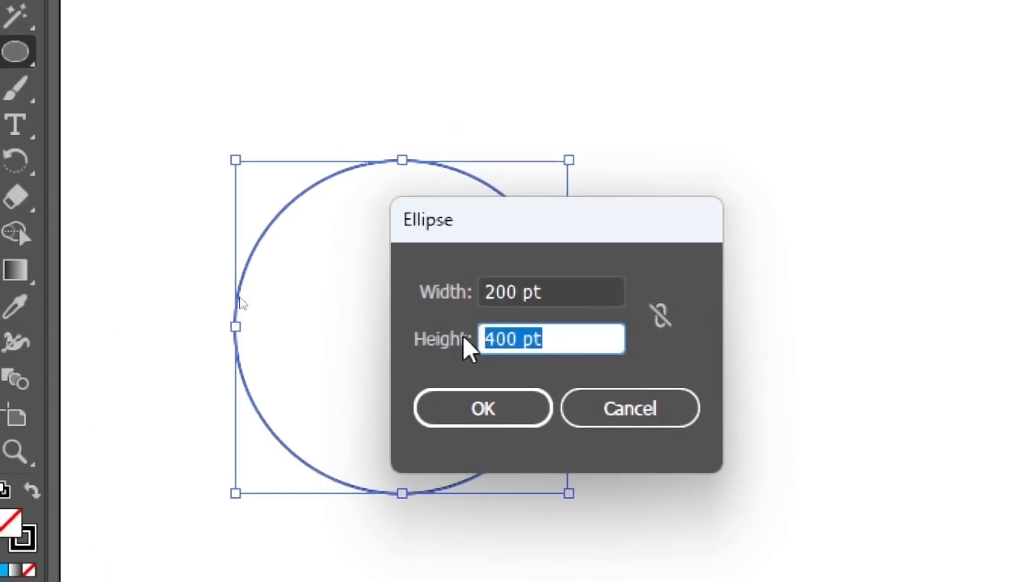
type("200")
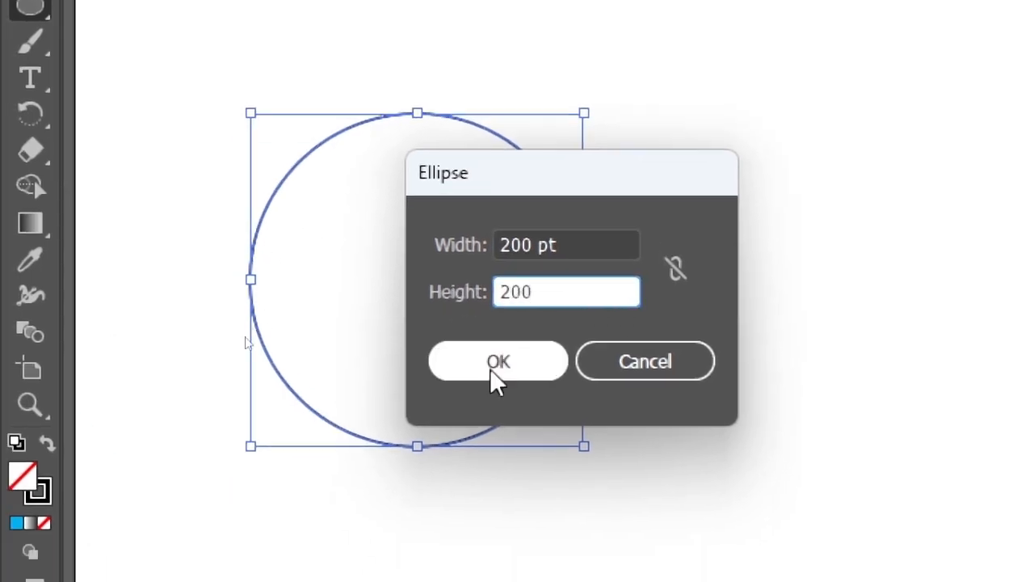
left_click(495, 364)
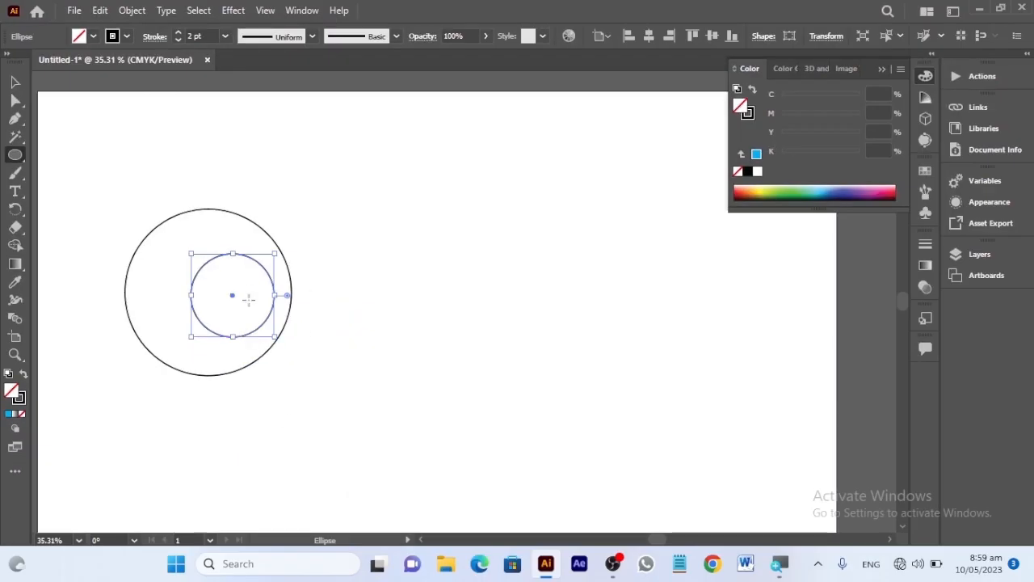
Step: Create a third circle 100 pt wide and 100 pt high above the large circle
left_click(160, 194)
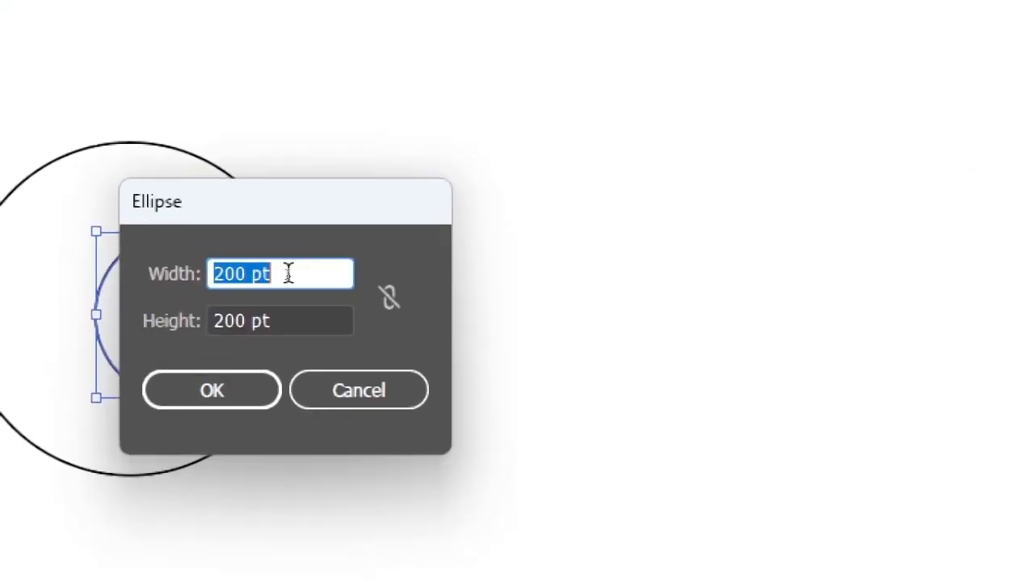
type("100")
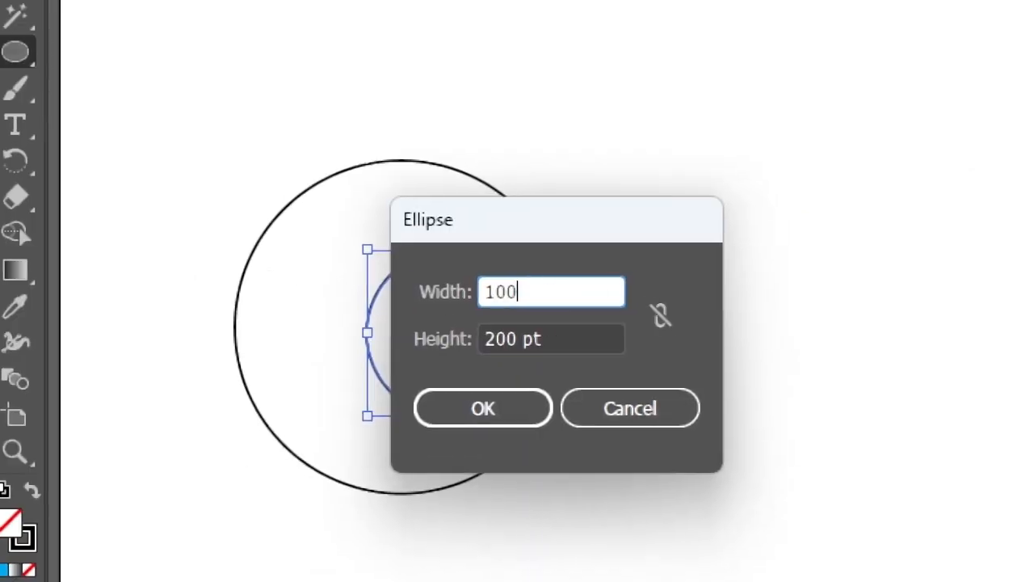
key("Tab")
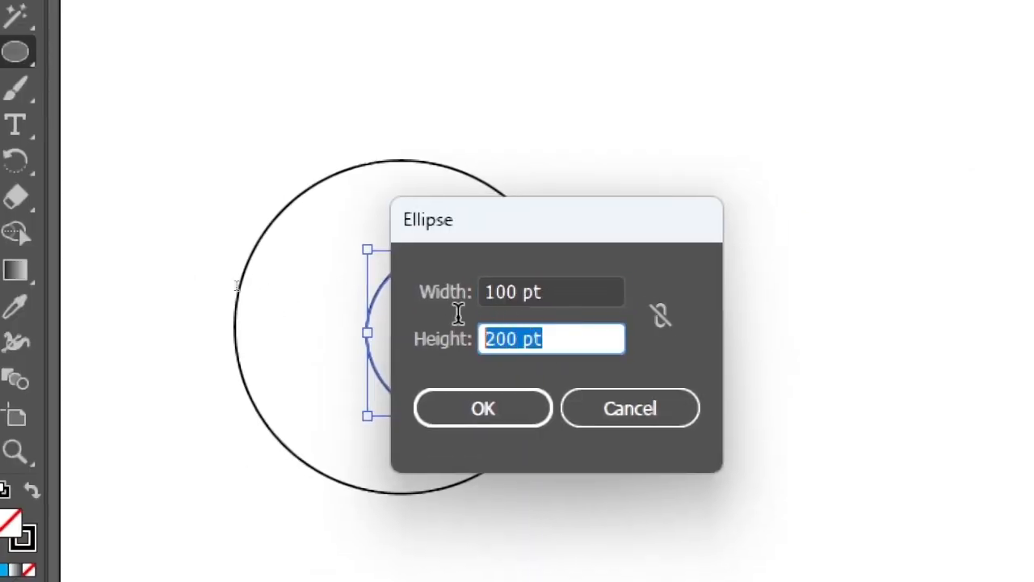
type("100")
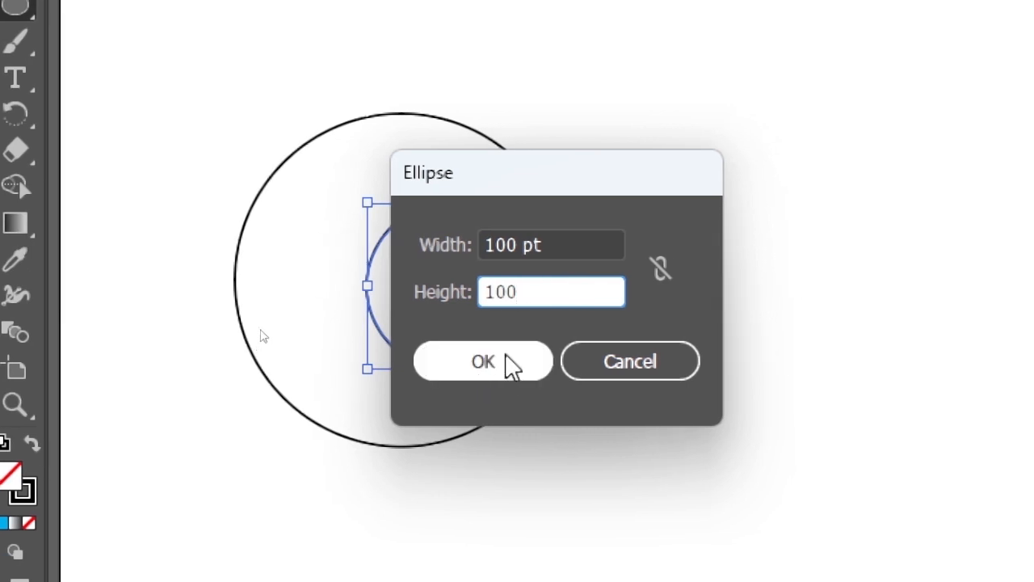
left_click(502, 408)
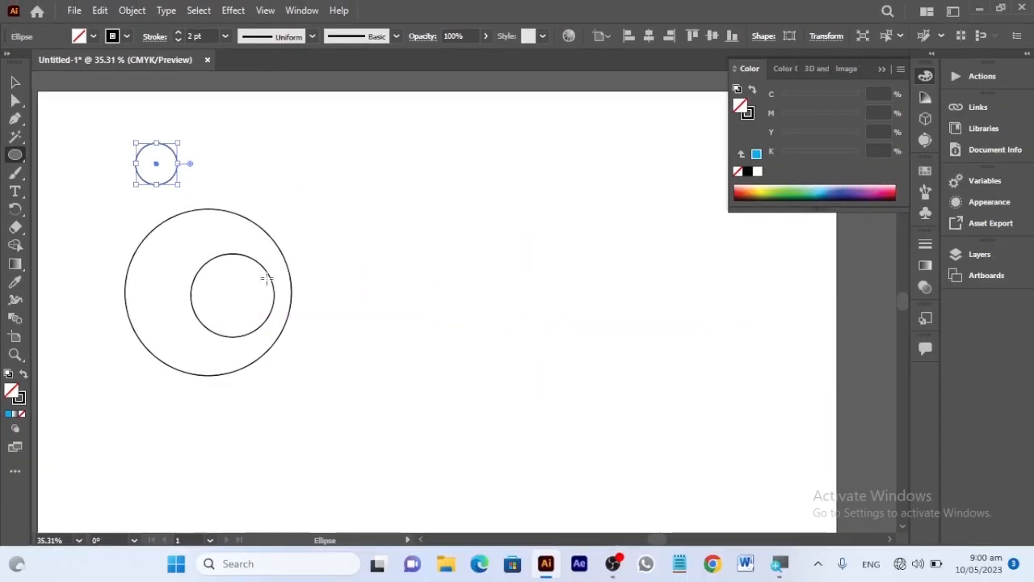
Step: Move the 100 pt and 200 pt circles onto the large circle's centre to make them concentric
left_click(12, 83)
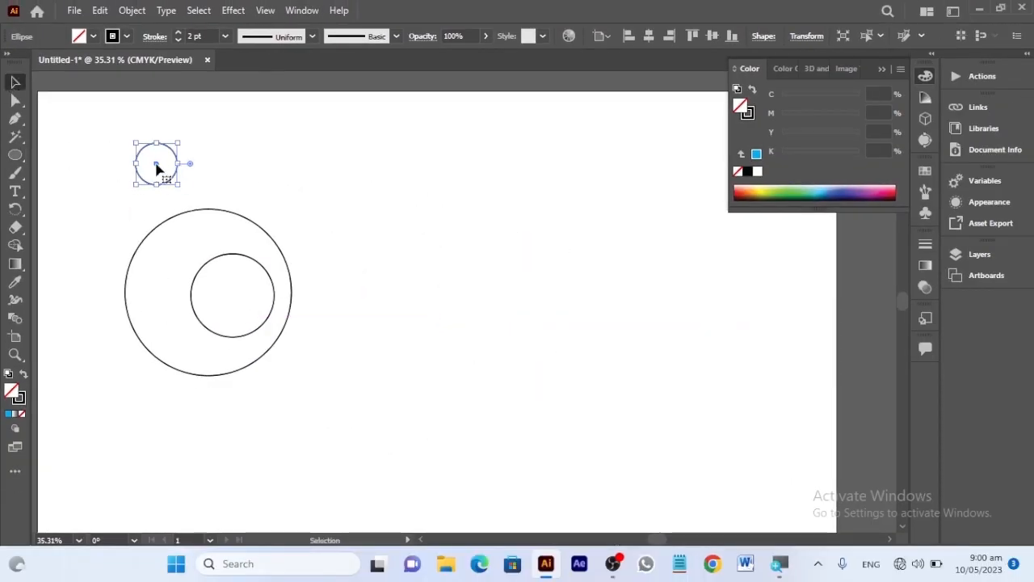
left_click_drag(158, 165, 207, 299)
left_click(371, 285)
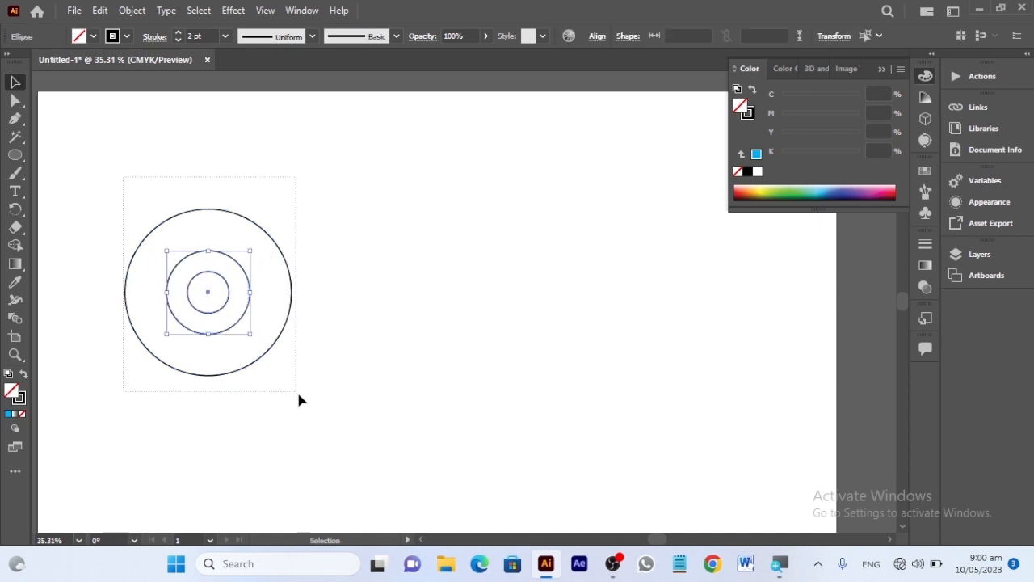
Step: Select all three concentric circles and move them together towards the artboard's upper-left corner
left_click_drag(299, 400, 299, 400)
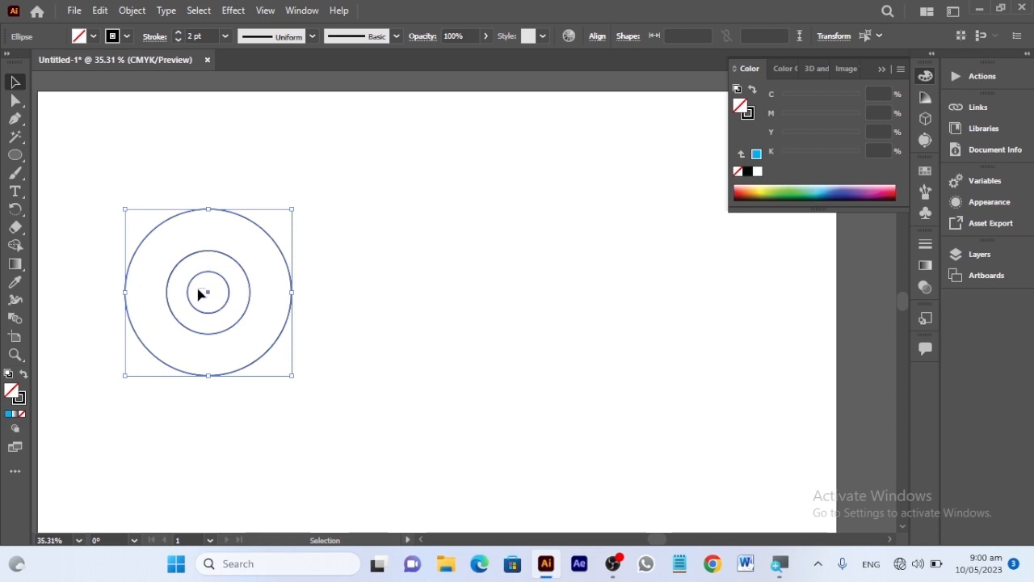
left_click(212, 296)
left_click_drag(161, 211, 267, 363)
left_click_drag(210, 294, 153, 230)
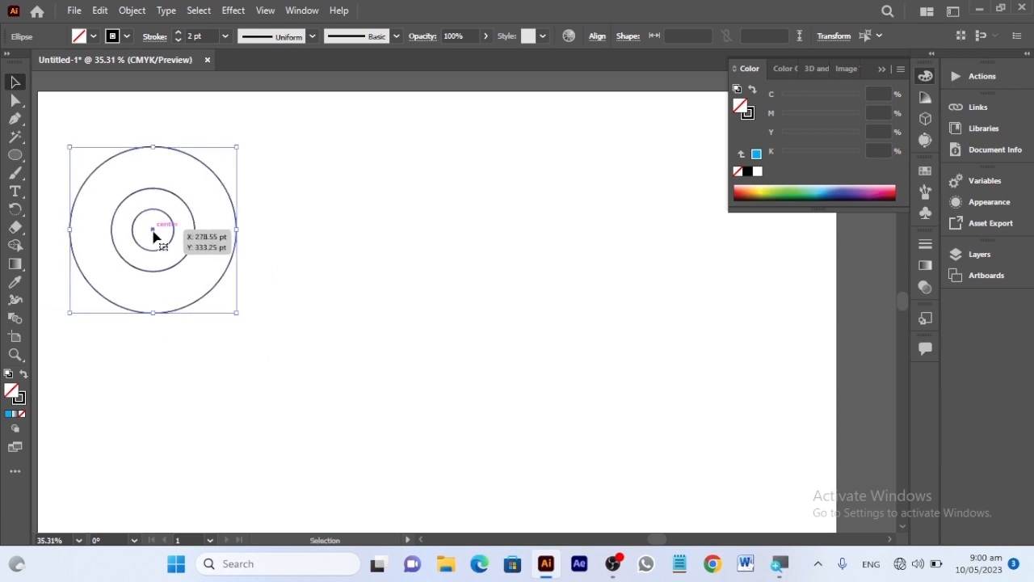
Step: Duplicate the three circles in front and move the copy 300 pt horizontally to the right, overlapping the original set
left_click(100, 10)
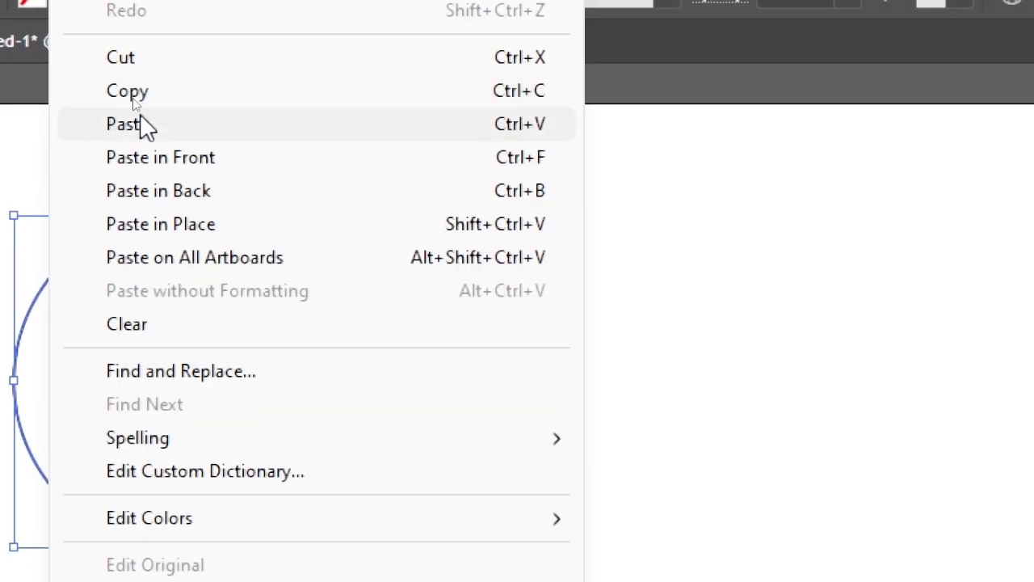
left_click(129, 84)
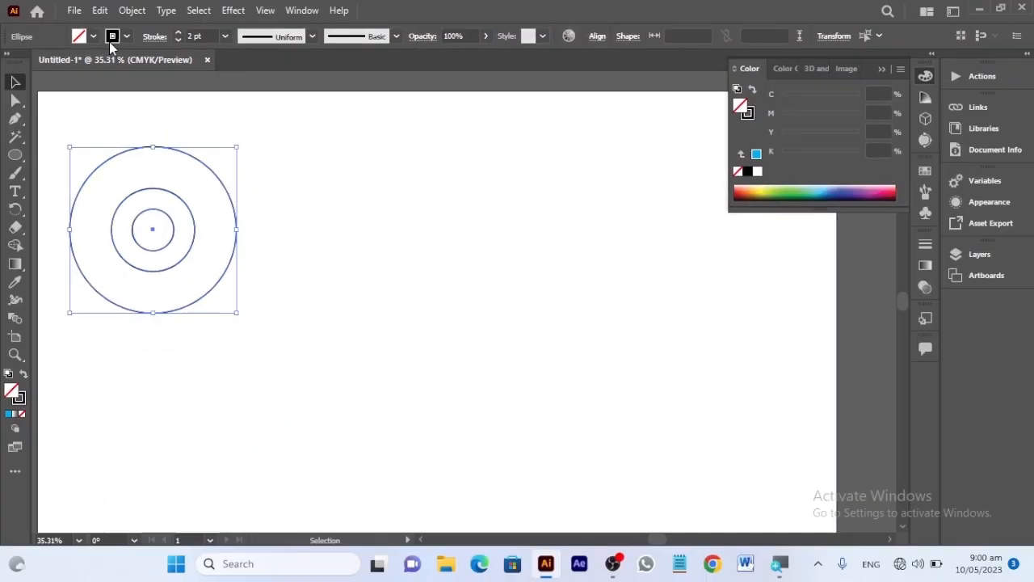
left_click(100, 10)
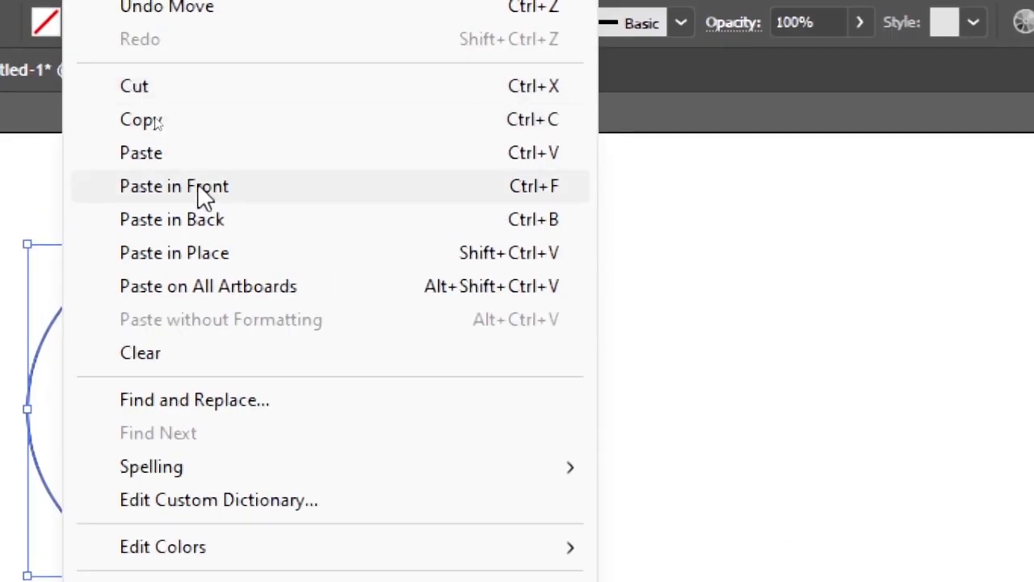
left_click(138, 119)
left_click_drag(148, 227, 278, 234)
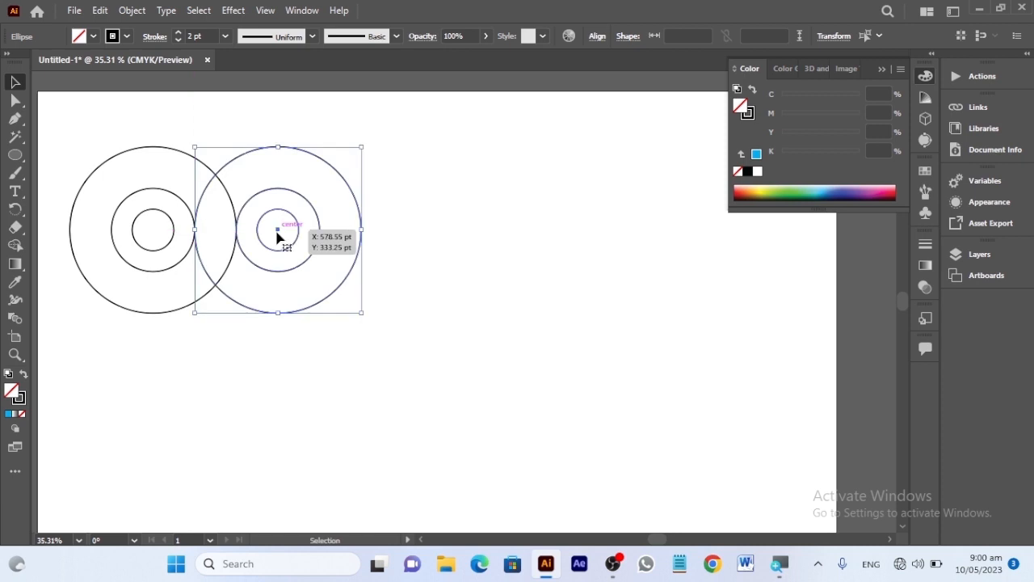
Step: Duplicate both circle sets in front and move the copies straight down until their outer circles touch the upper sets' middle circles
left_click(111, 119)
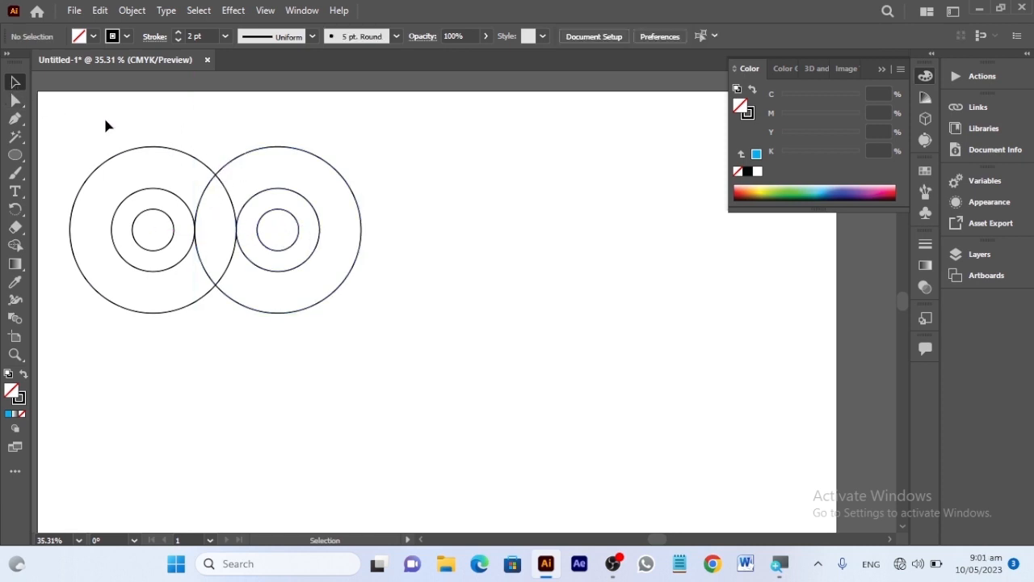
left_click_drag(103, 118, 338, 349)
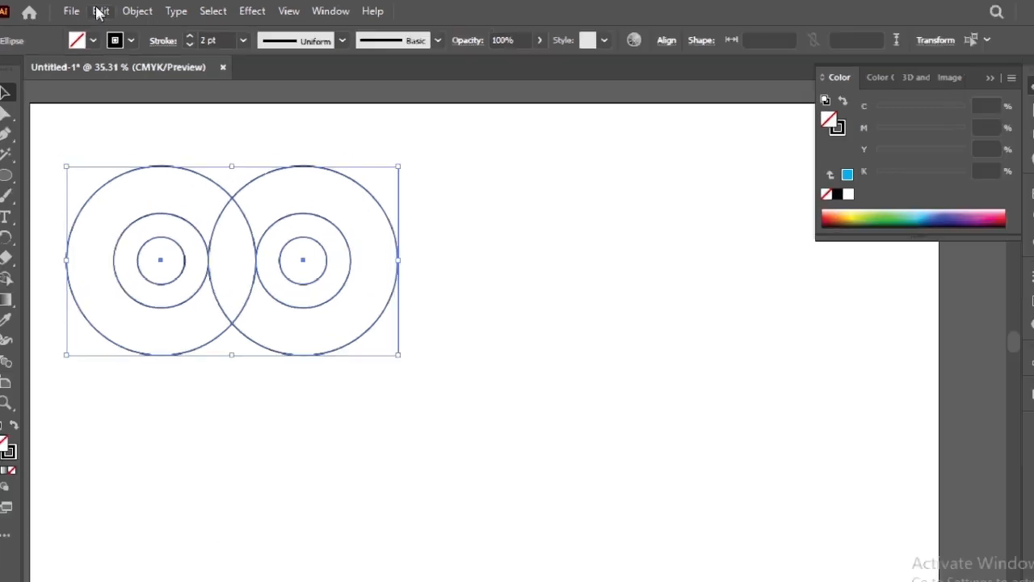
left_click(98, 12)
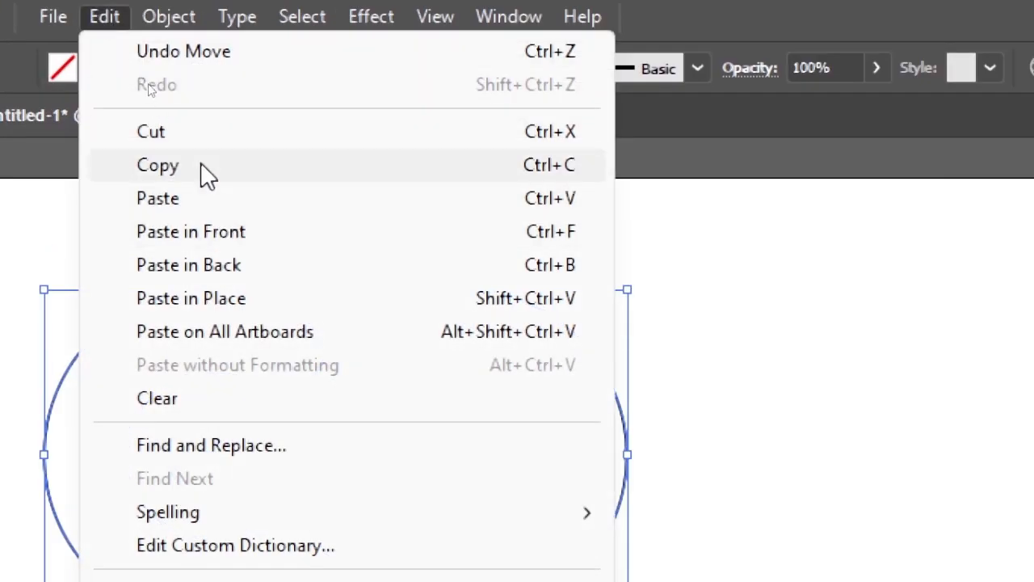
left_click(199, 165)
left_click(105, 30)
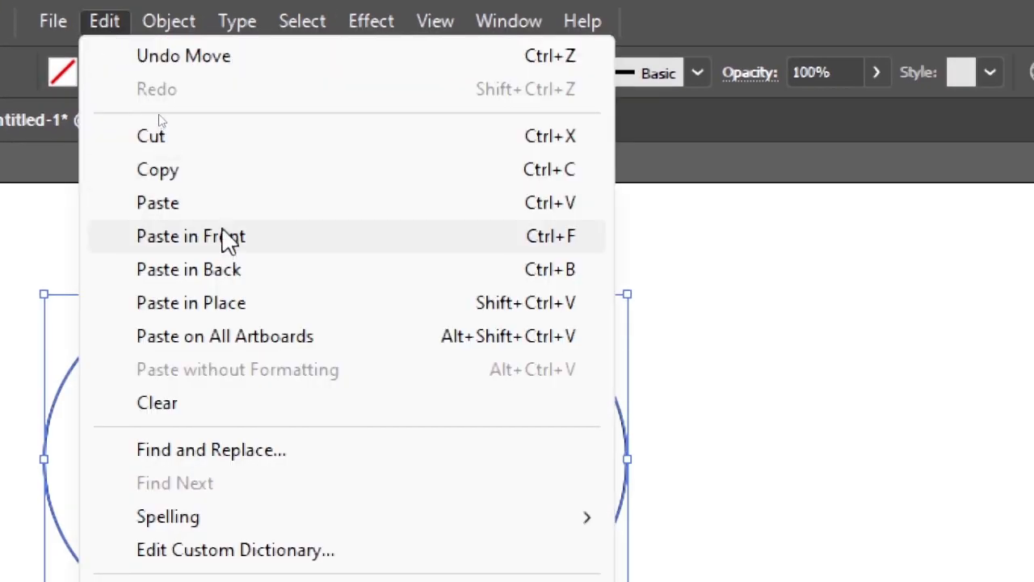
left_click(261, 241)
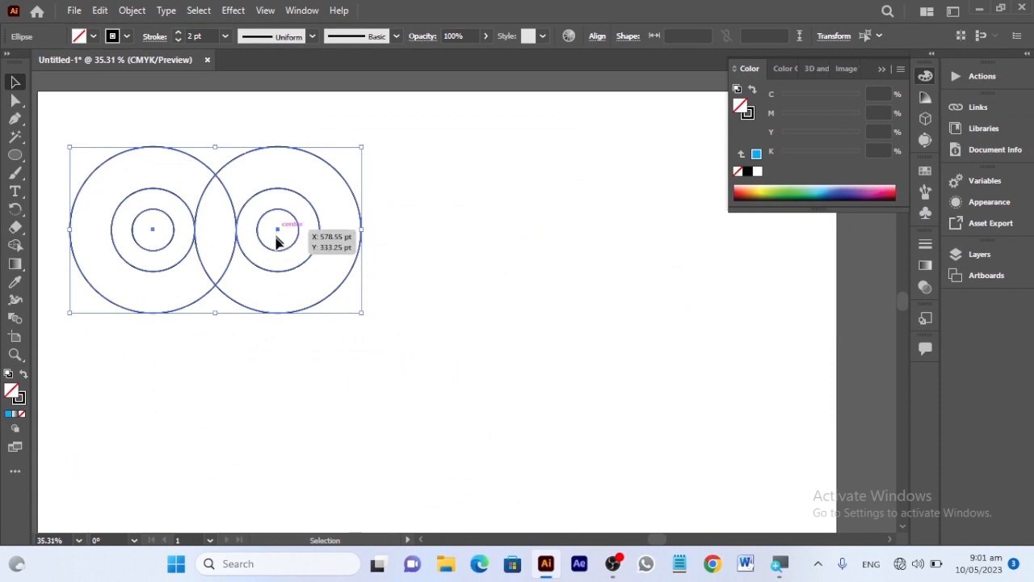
left_click_drag(277, 240, 280, 360)
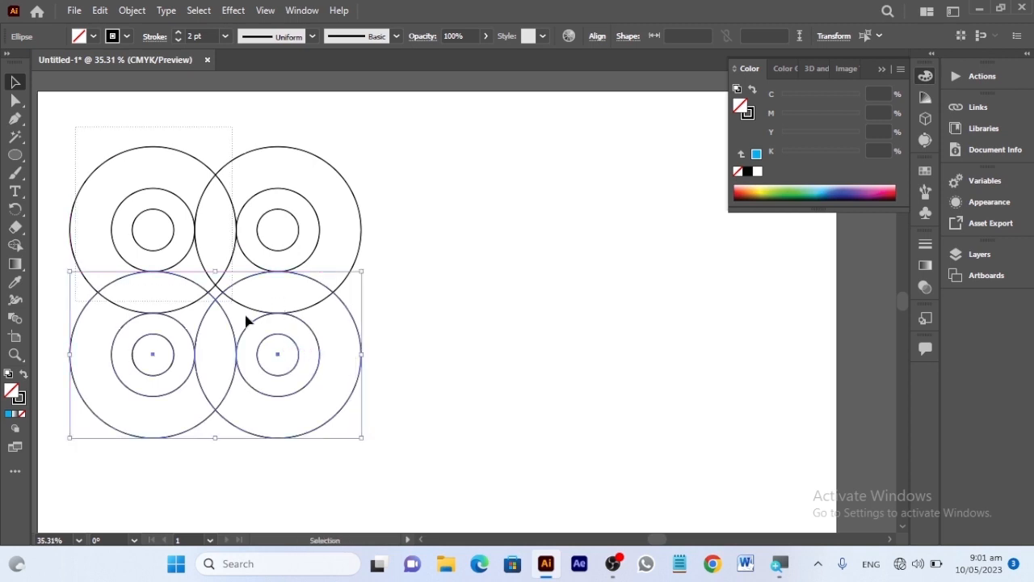
Step: Draw a vertical line with the Line Segment tool, tangent to the right edge of the outer right-hand circles and extending past both ends
left_click(452, 346)
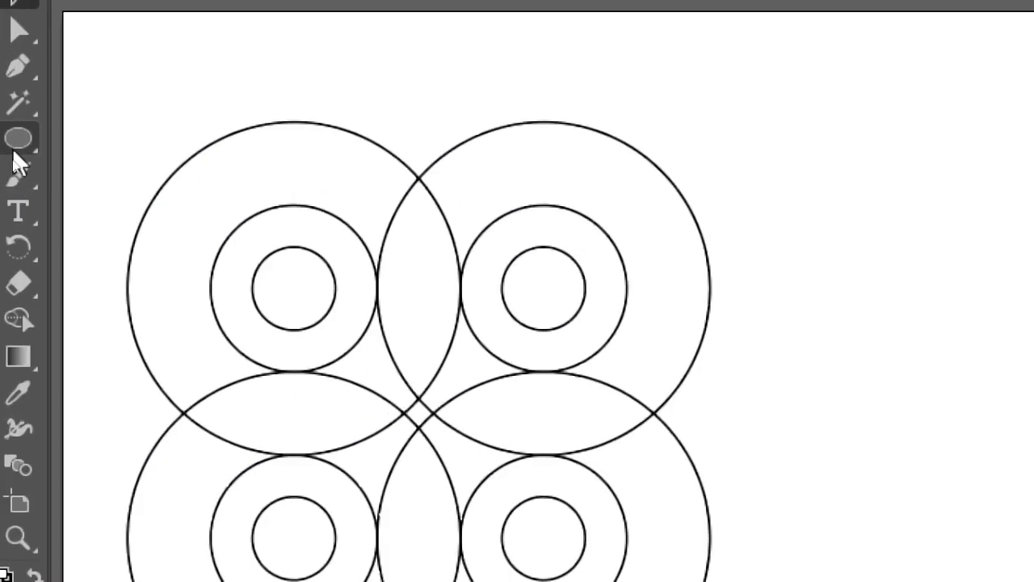
left_click(14, 155)
left_click(119, 294)
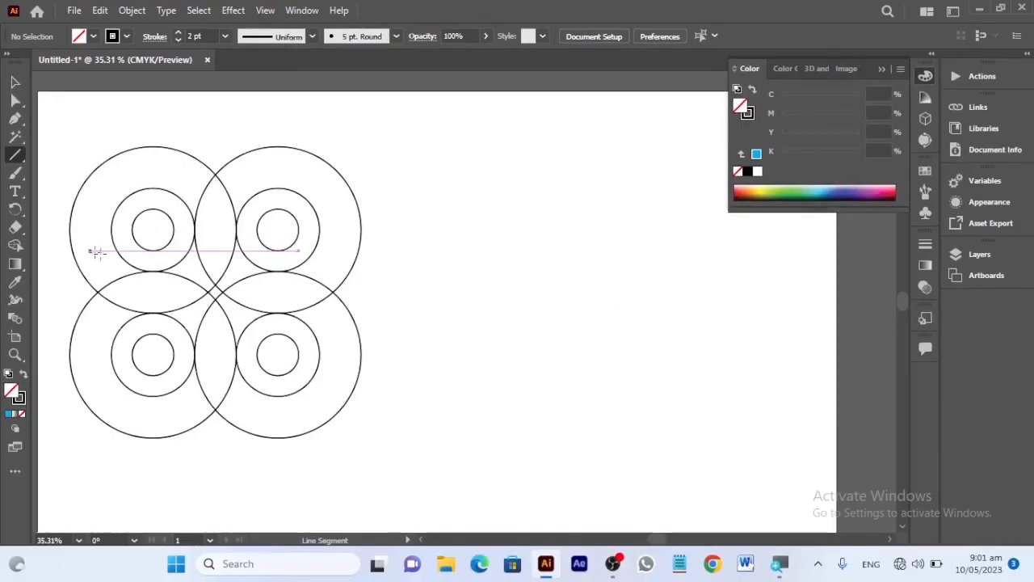
left_click_drag(710, 288, 712, 439)
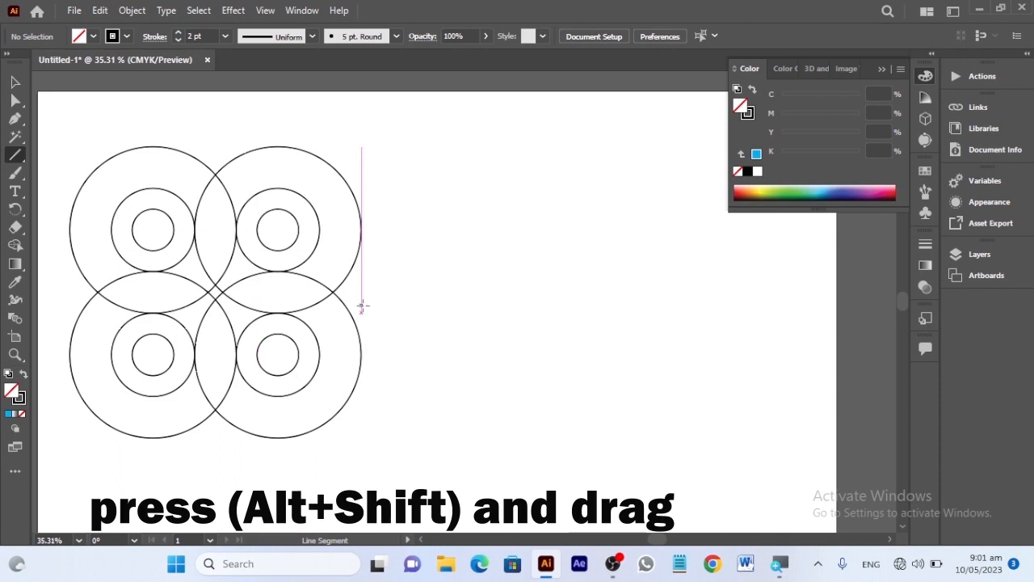
left_click_drag(362, 305, 376, 481)
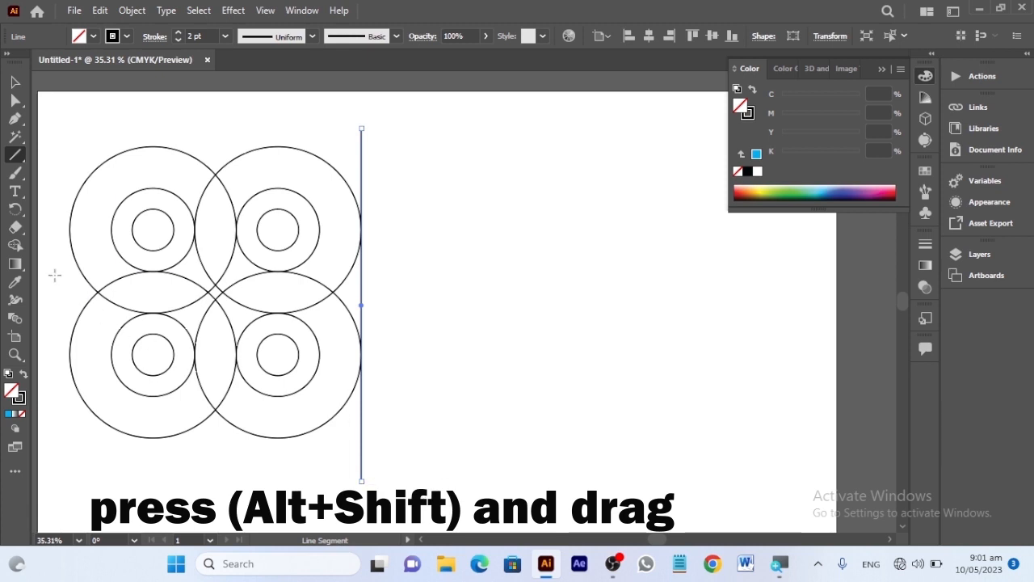
Step: Duplicate the vertical line in front and move the copy left to the right edge of the middle-sized right-hand circles
left_click(99, 10)
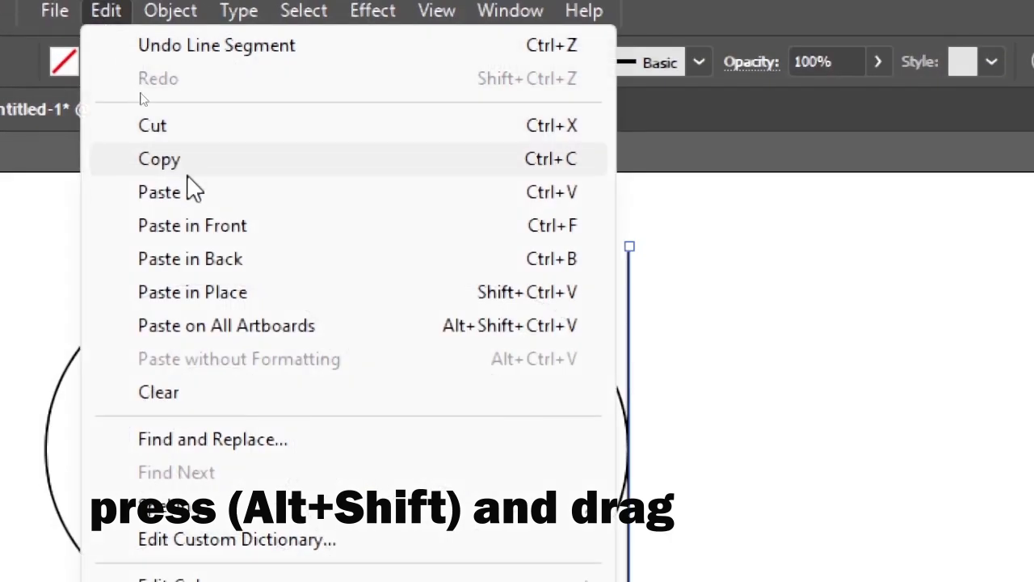
left_click(188, 172)
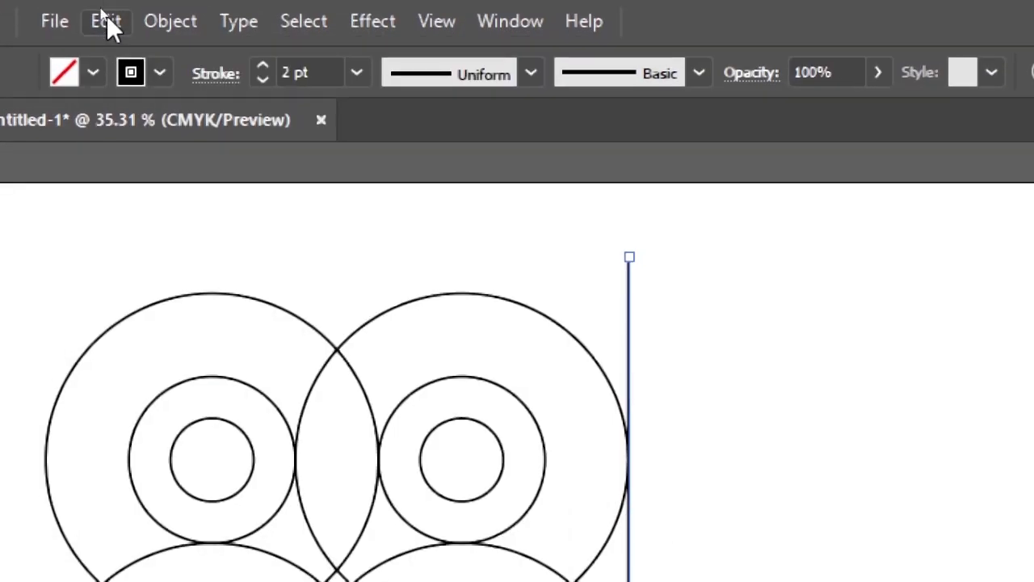
left_click(106, 9)
left_click(226, 238)
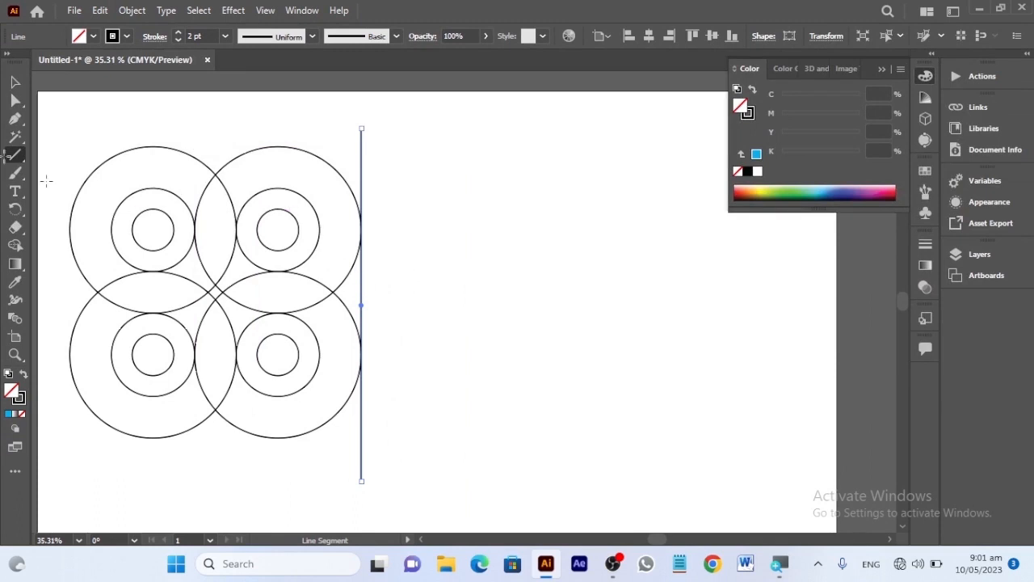
left_click(14, 82)
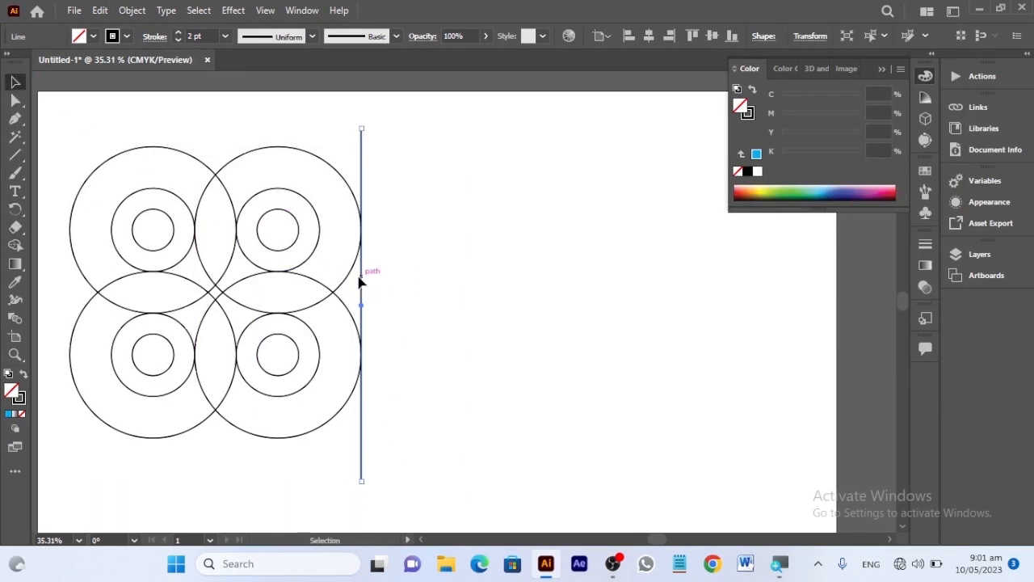
left_click_drag(361, 280, 321, 278)
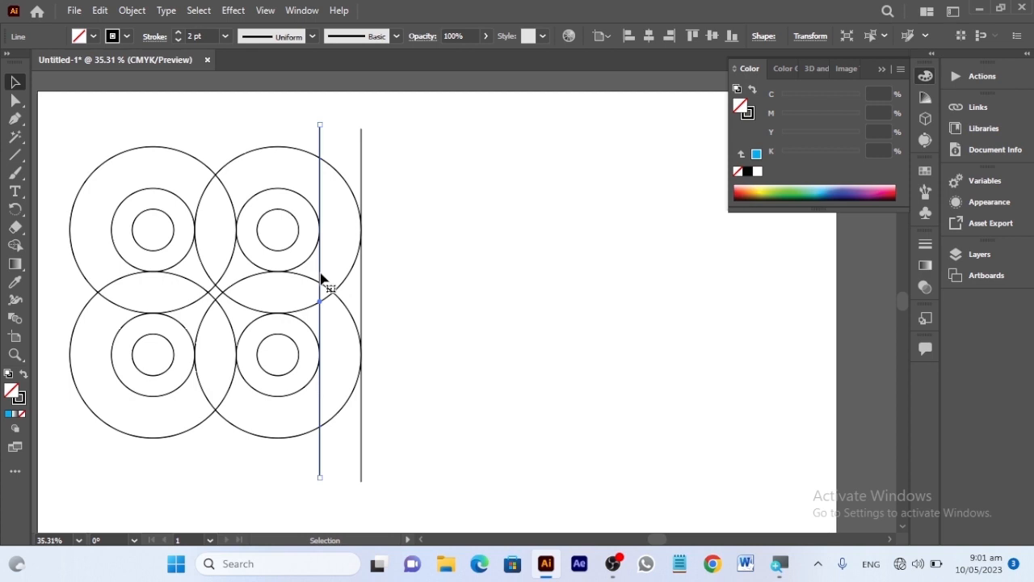
Step: Duplicate the second vertical line in front and move the copy left to the right edge of the smallest right-hand circles
left_click(97, 9)
left_click(127, 84)
left_click(100, 10)
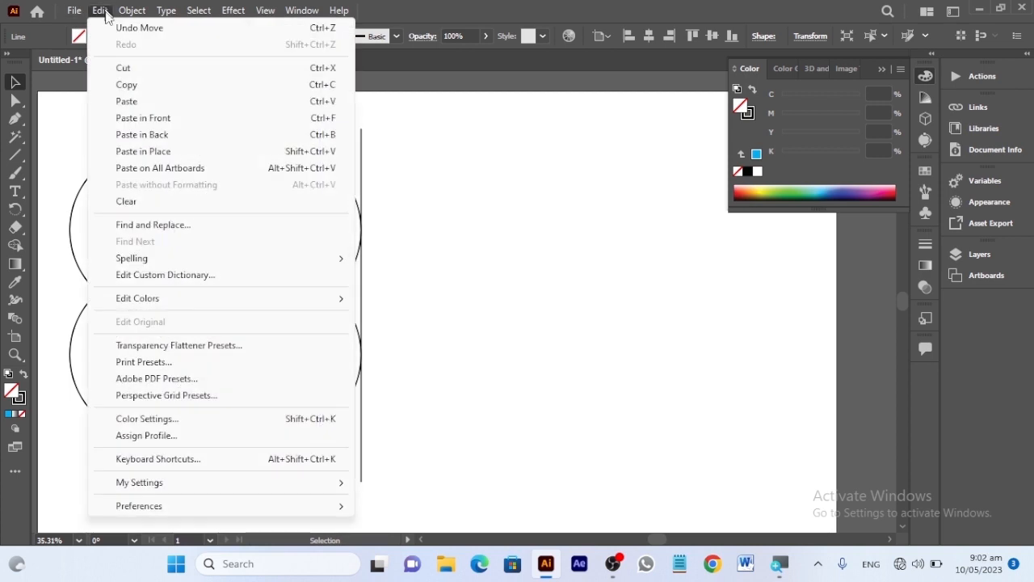
left_click(153, 118)
left_click_drag(320, 236, 300, 240)
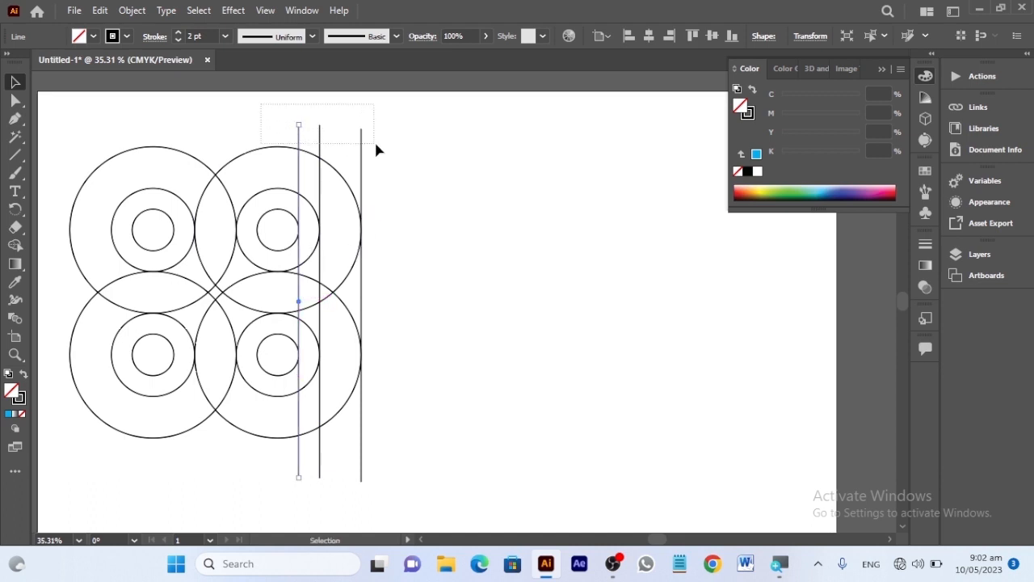
Step: Duplicate the three vertical lines in front and move the copies left, tangent to the left edges of the small and middle right-hand circles
left_click_drag(376, 145, 376, 145)
left_click(99, 10)
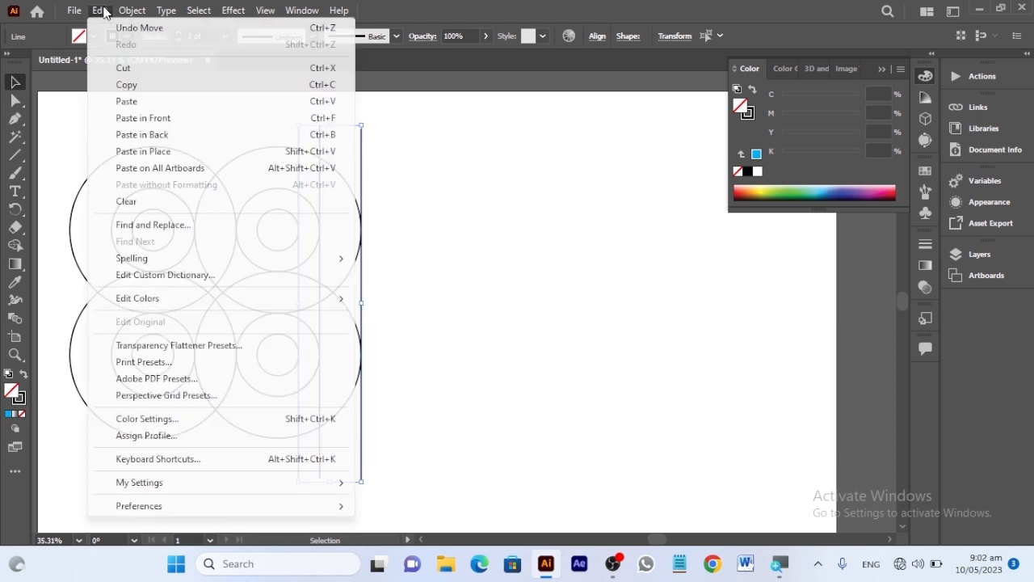
left_click(126, 84)
left_click(102, 12)
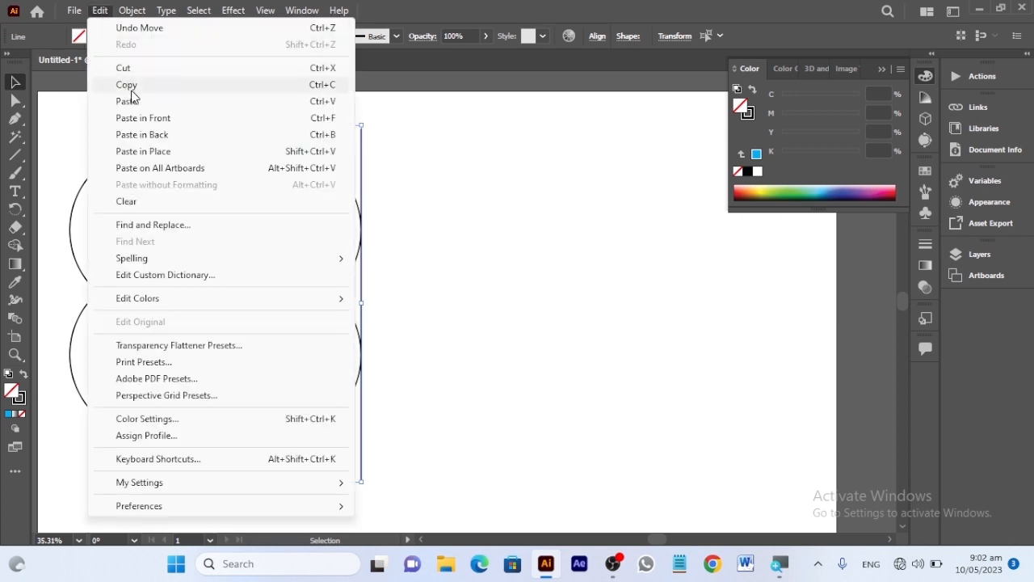
left_click(147, 118)
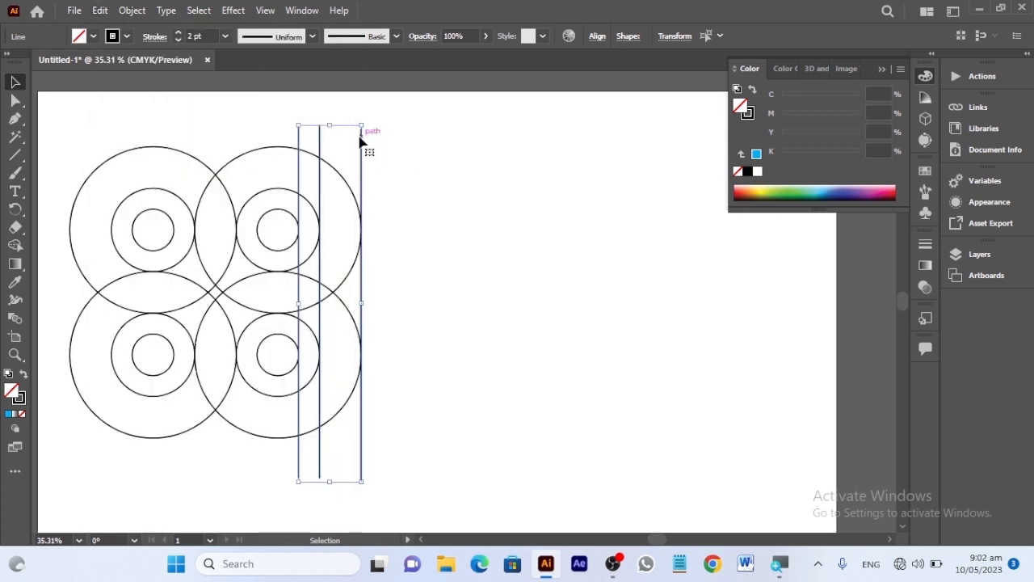
left_click_drag(361, 141, 299, 134)
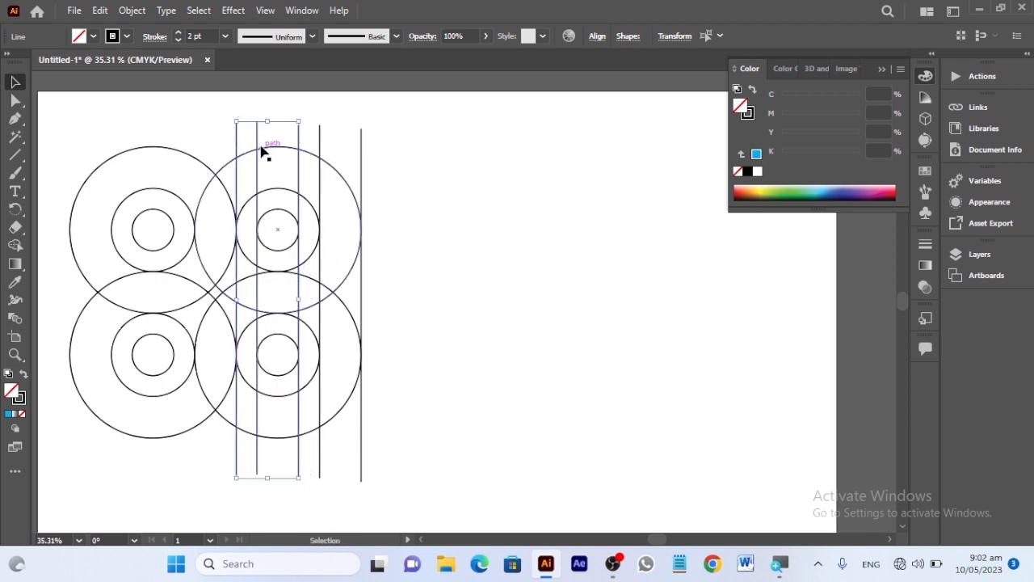
Step: Copy the moved group of three vertical lines to the left by the same spacing and repeat the duplication twice across the left-hand circles
left_click_drag(256, 148, 197, 146)
key("ctrl+d")
key("ctrl+d")
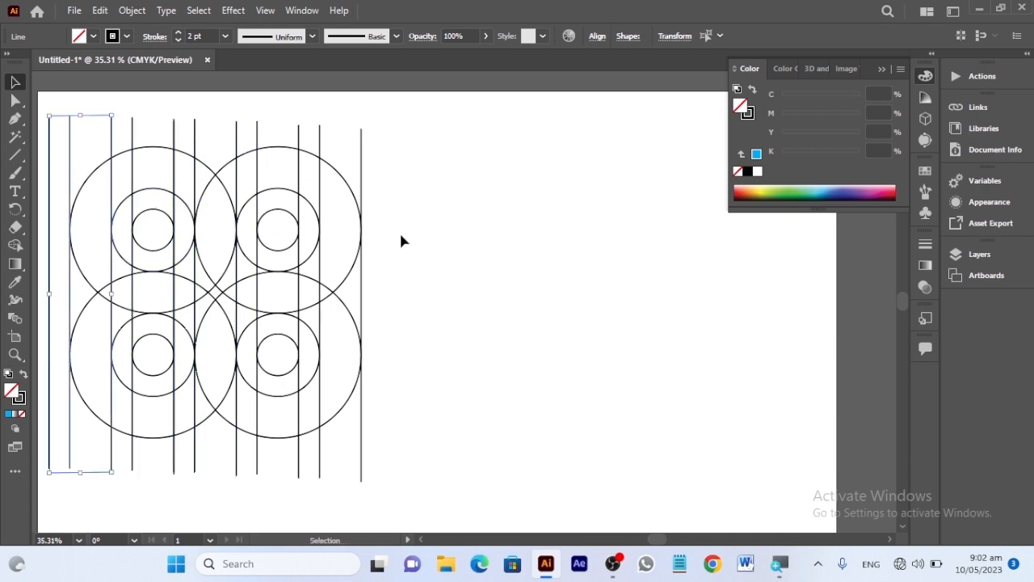
Step: Duplicate the leftmost three lines in front, rotate the copies 90° to horizontal, and align them across the lower circles, the lowest tangent to the middle circles
left_click(100, 10)
left_click(126, 85)
left_click(99, 10)
left_click(138, 118)
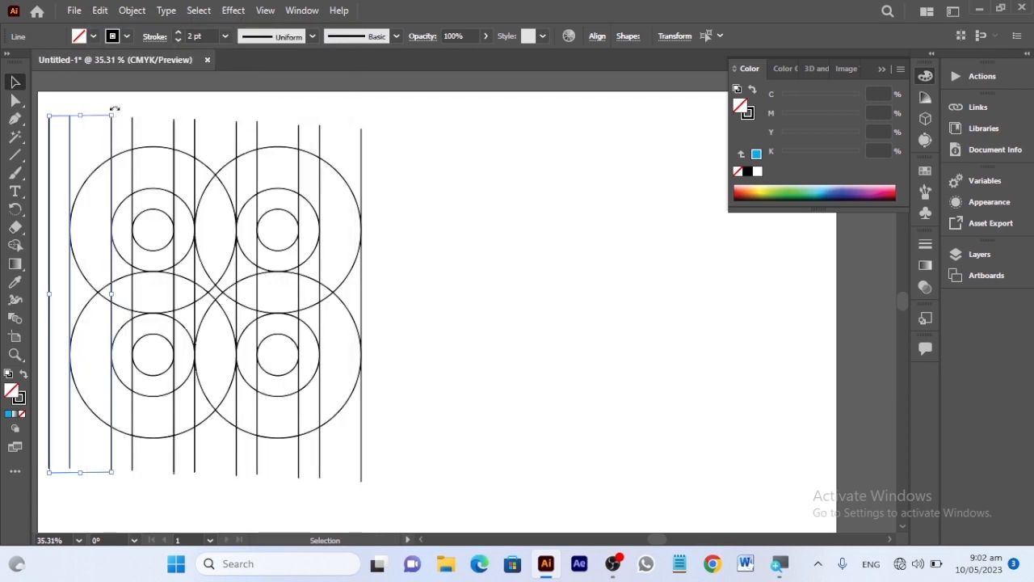
left_click_drag(115, 109, 207, 340)
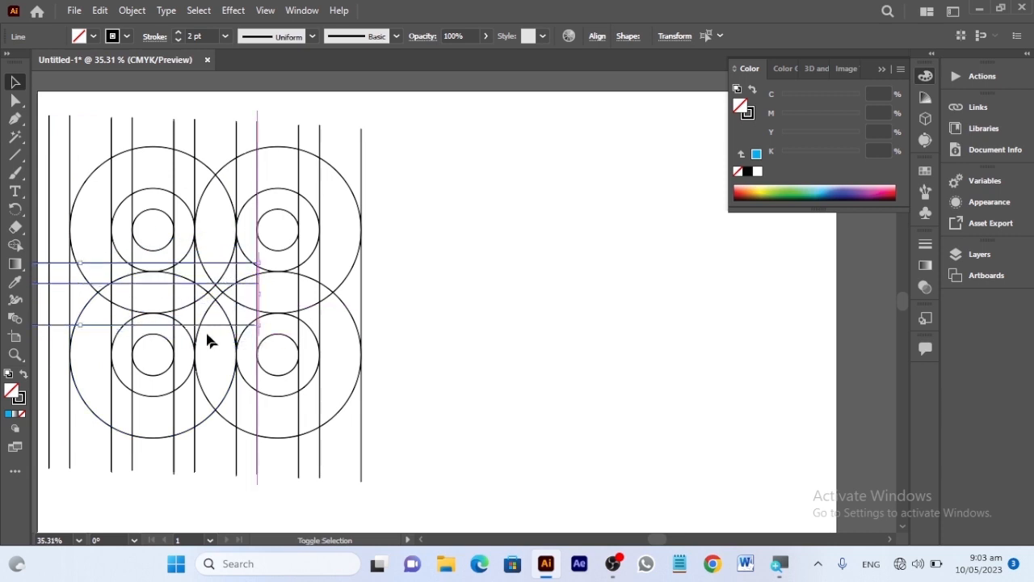
left_click_drag(164, 288, 285, 349)
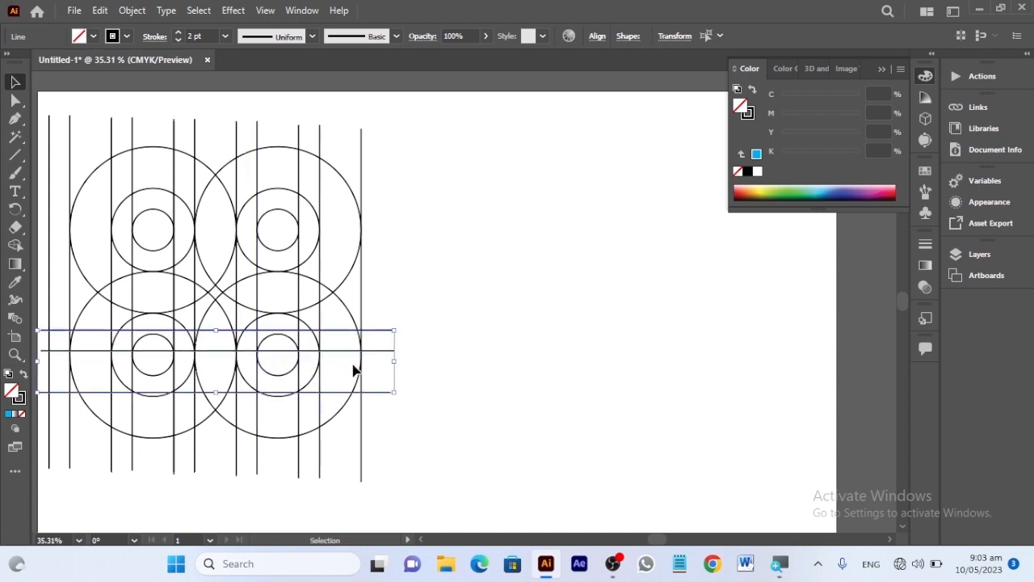
left_click_drag(376, 357, 378, 361)
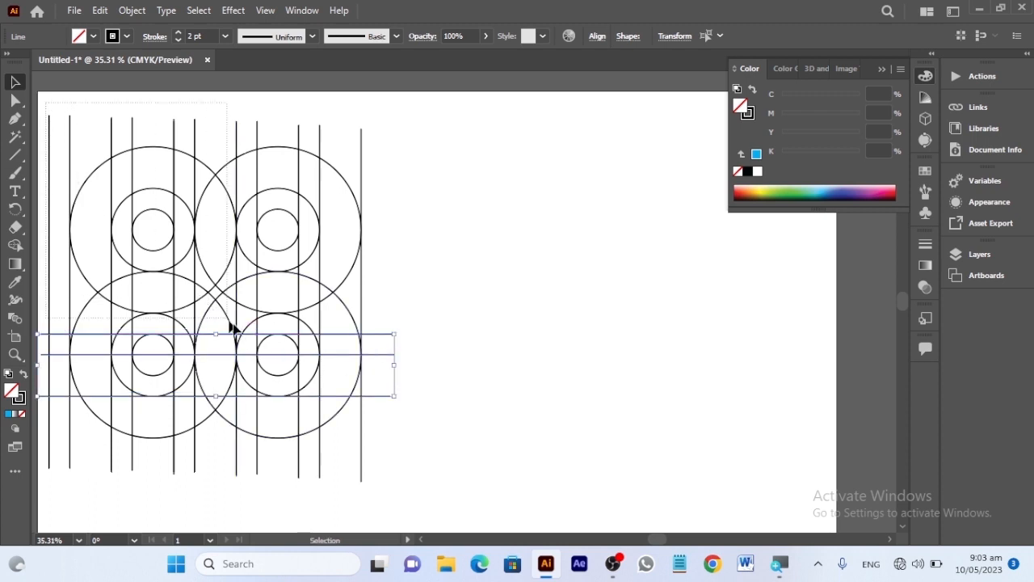
Step: Select all artwork and merge the left outer band between the two leftmost large circles into one CMYK Red shape with Shape Builder
key("ctrl+a")
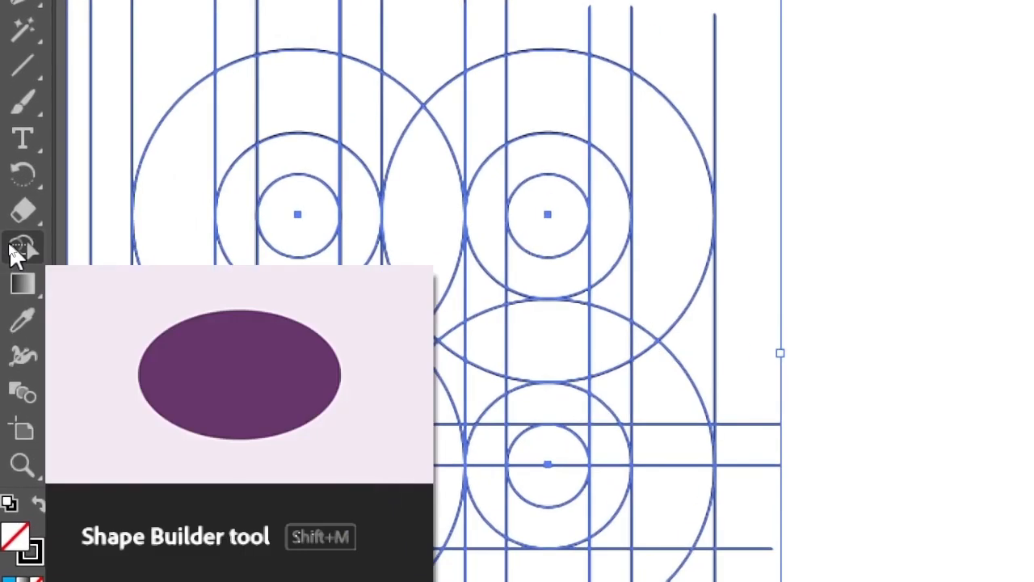
left_click(18, 248)
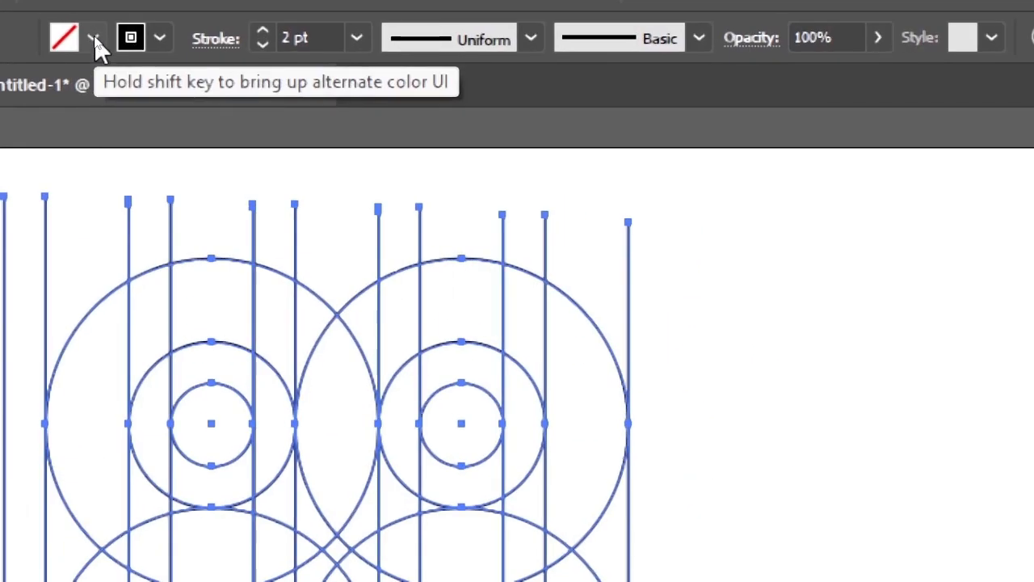
left_click(94, 38)
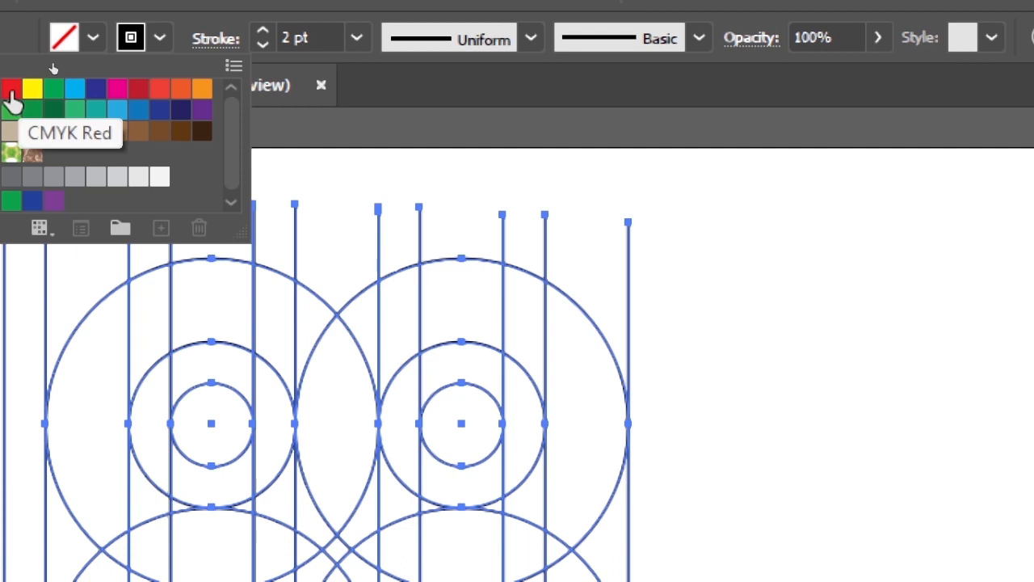
left_click(49, 64)
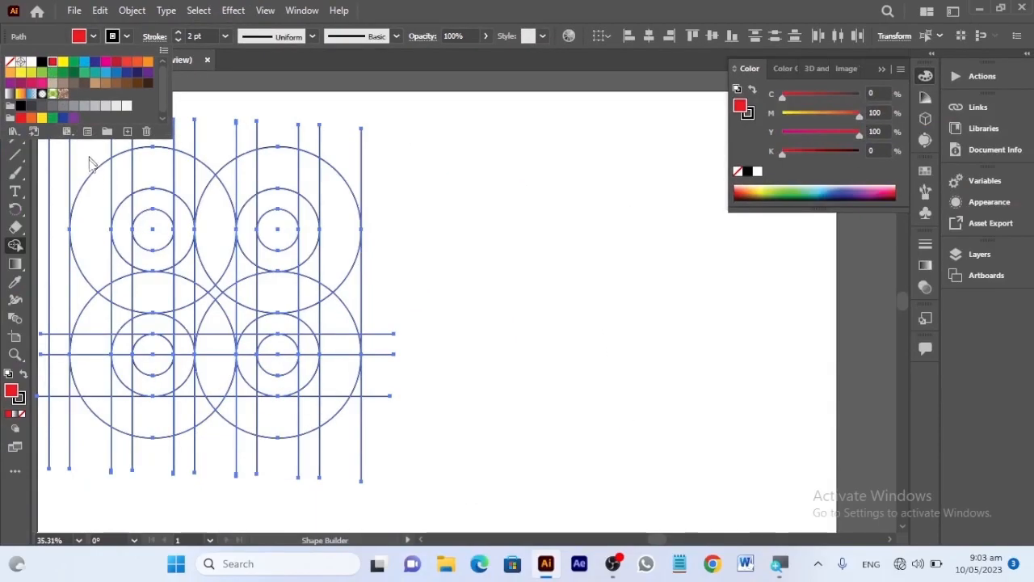
left_click(95, 190)
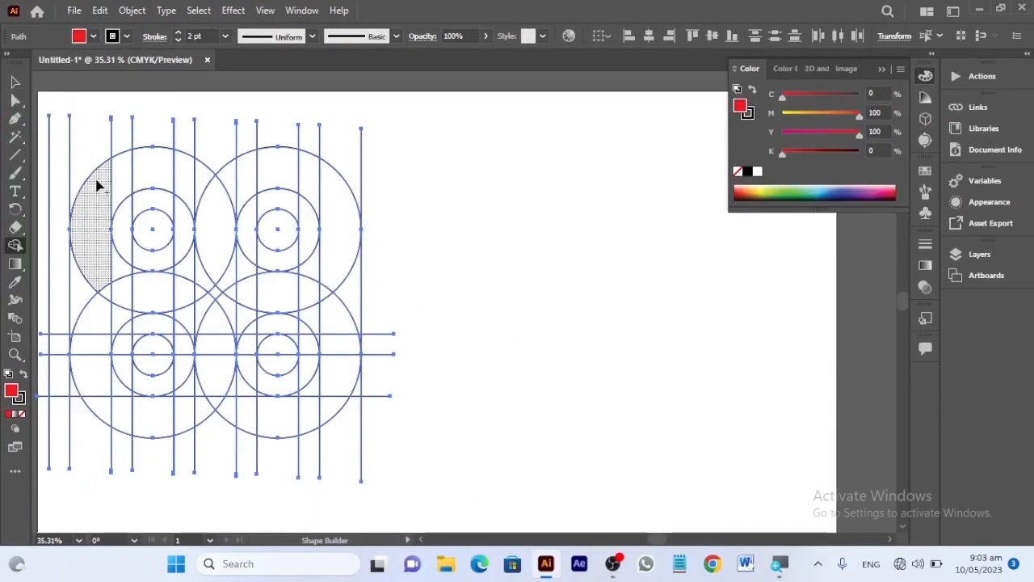
left_click_drag(97, 186, 93, 240)
left_click_drag(105, 290, 92, 300)
left_click_drag(94, 336, 88, 385)
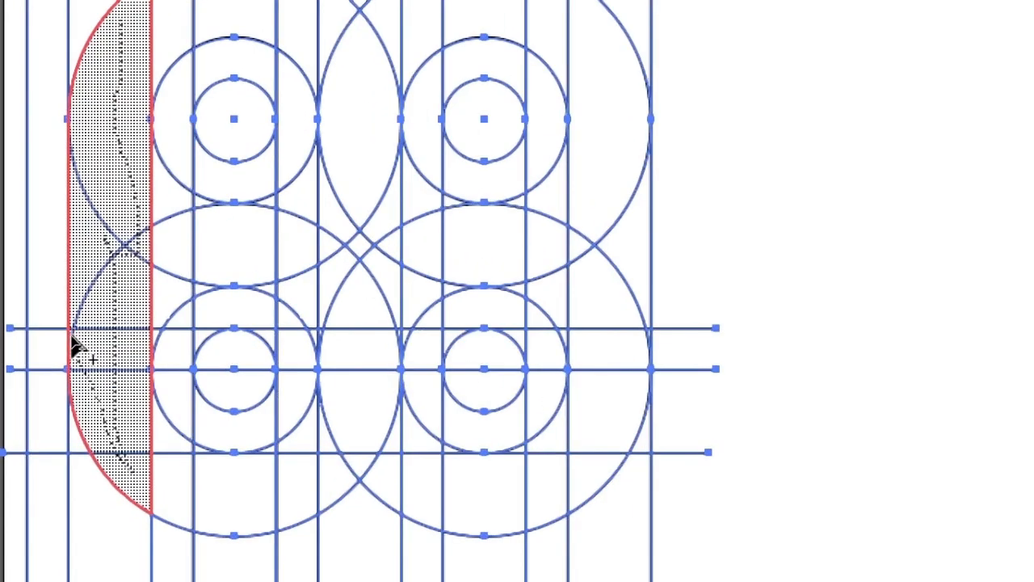
left_click_drag(75, 346, 85, 329)
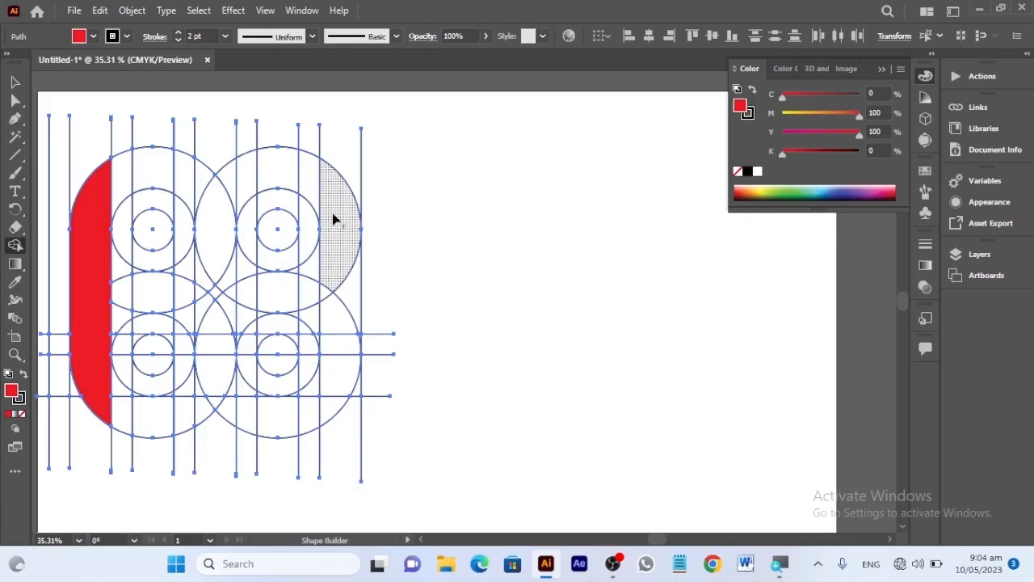
Step: Merge the right outer band, both upper arches with the central point, and the two lower corner curves into the red M shape
mouse_move(334, 272)
left_mouse_down()
mouse_move(328, 308)
mouse_move(343, 292)
mouse_move(328, 353)
mouse_move(330, 406)
left_mouse_up()
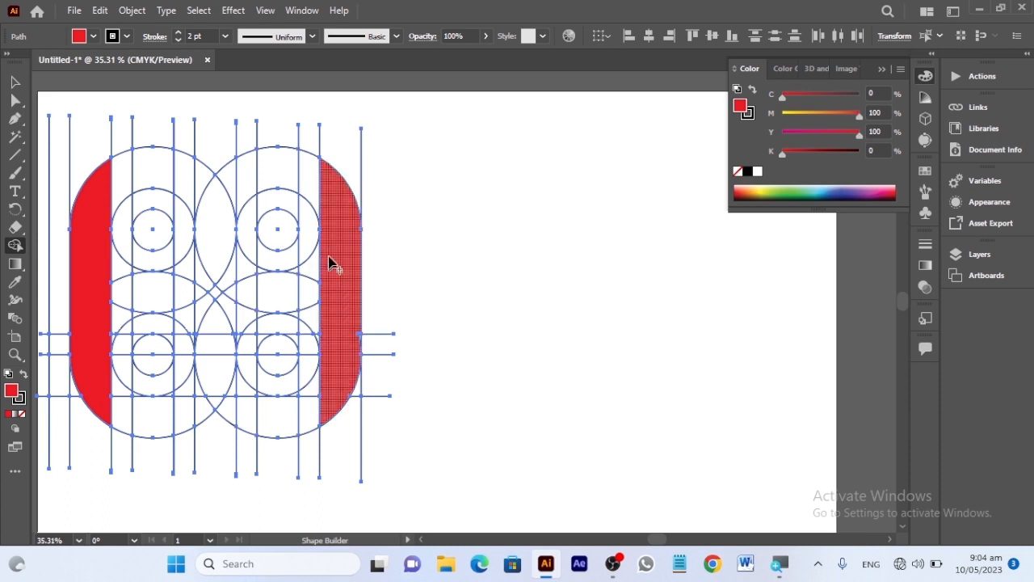
mouse_move(331, 204)
left_mouse_down()
mouse_move(238, 172)
mouse_move(209, 220)
mouse_move(174, 179)
mouse_move(106, 192)
left_mouse_up()
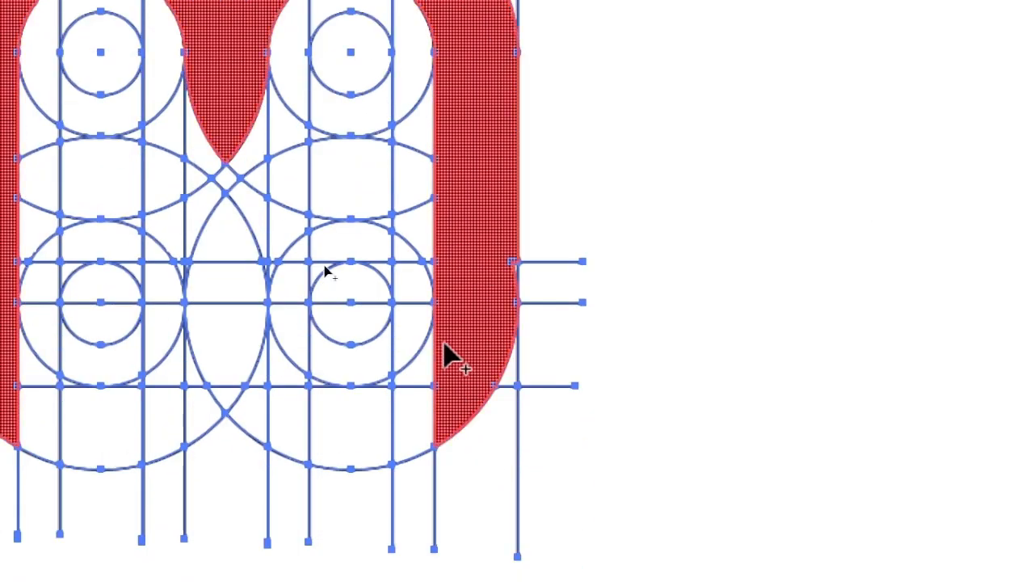
mouse_move(435, 346)
left_mouse_down()
mouse_move(414, 432)
mouse_move(422, 429)
left_mouse_up()
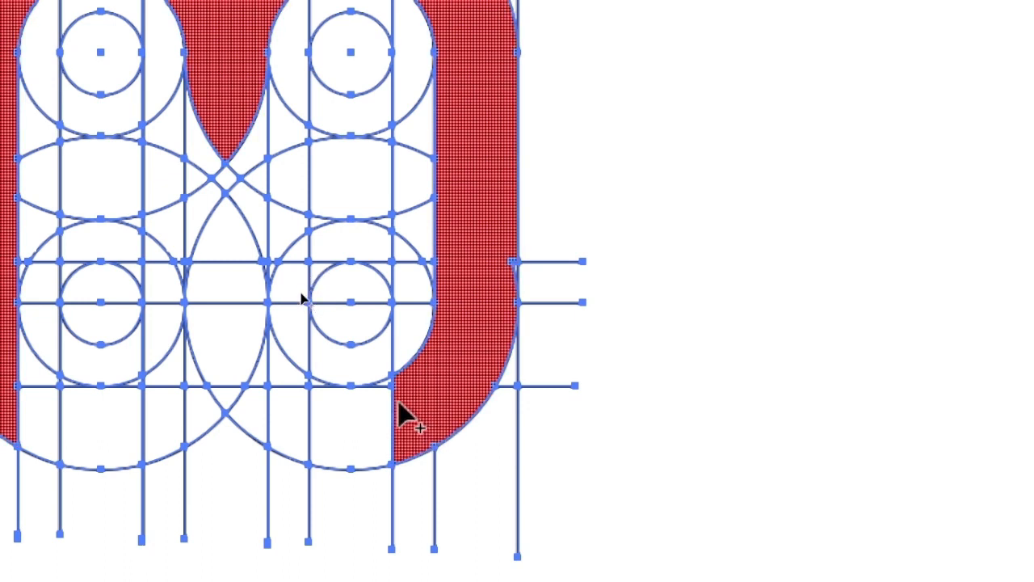
mouse_move(21, 359)
left_mouse_down()
mouse_move(66, 386)
mouse_move(67, 415)
left_mouse_up()
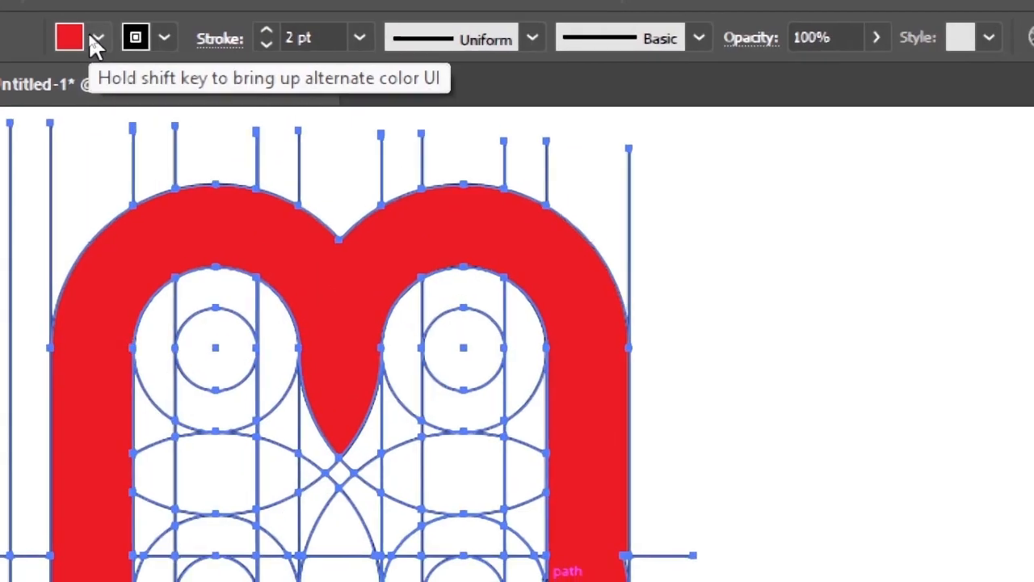
Step: Change the fill to cyan and merge the regions from the upper-left small circle down to the lower middle circle's bottom into a vertical bar
left_click(92, 38)
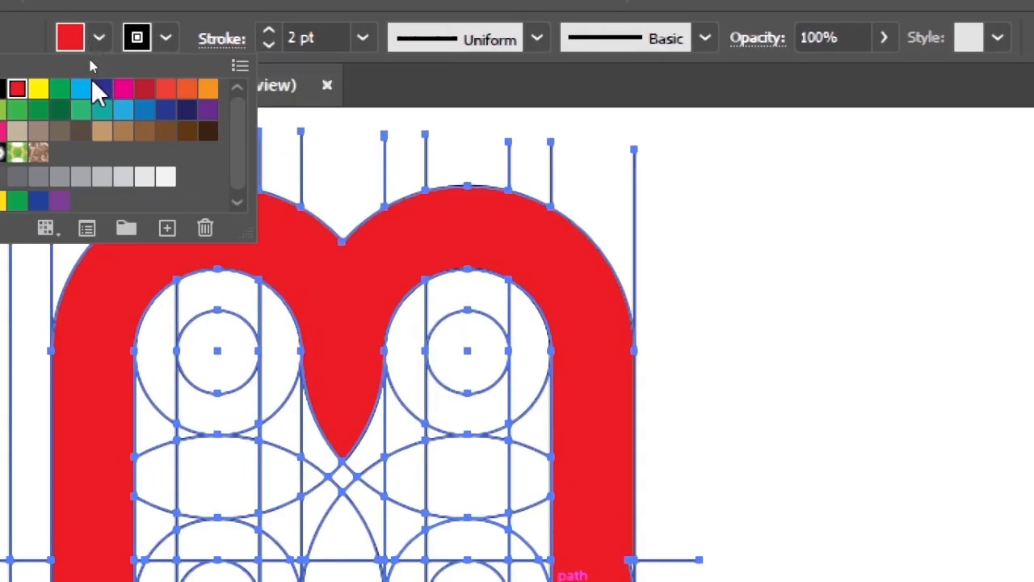
left_click(84, 62)
left_click(148, 207)
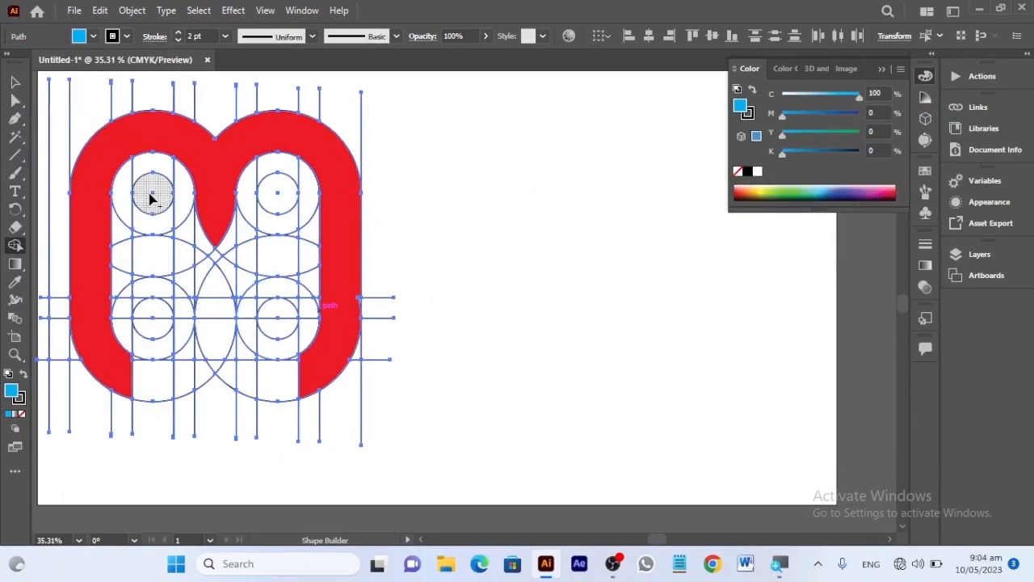
left_click_drag(149, 204, 153, 319)
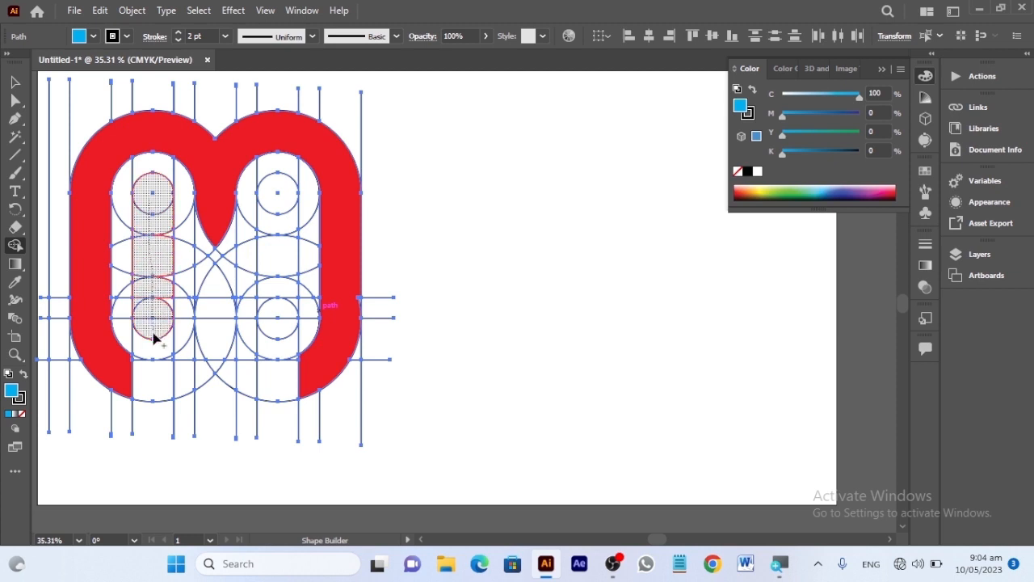
left_click_drag(153, 337, 156, 349)
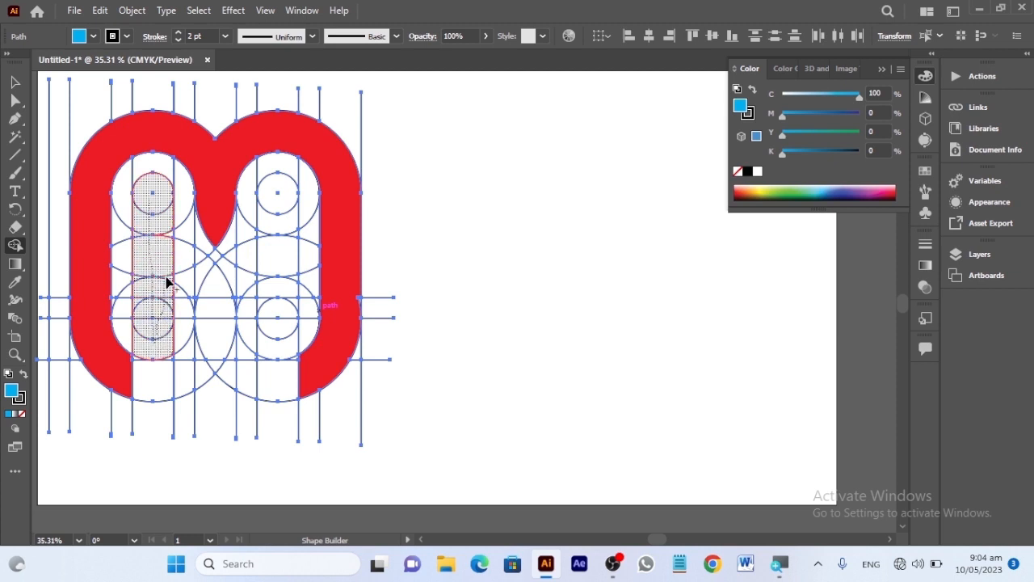
left_click_drag(168, 234, 159, 241)
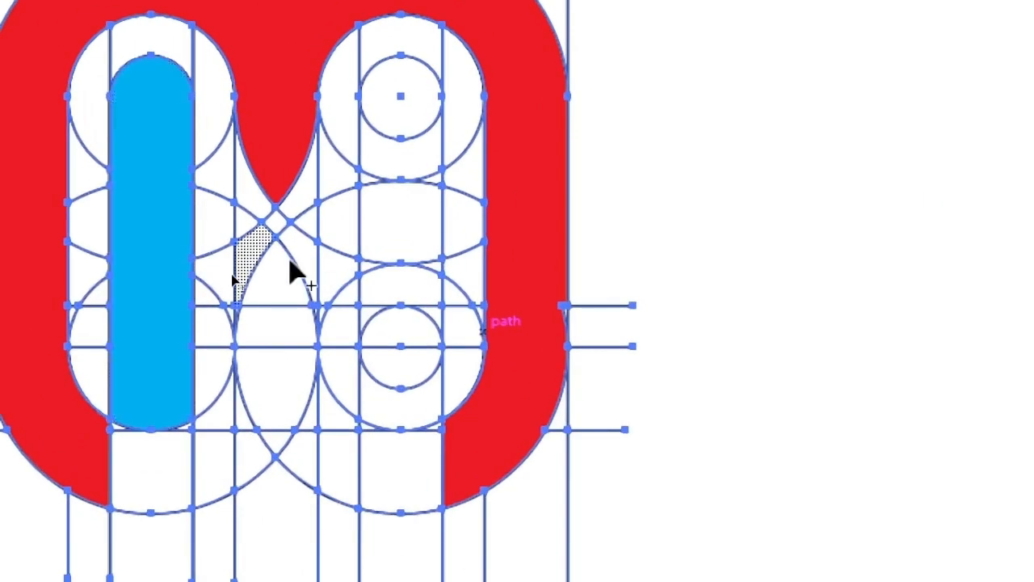
Step: Merge a matching cyan bar through the right-hand circles and join both bars with a crossbar and curved upper corners to form an H
mouse_move(409, 79)
left_mouse_down()
mouse_move(423, 408)
mouse_move(393, 402)
mouse_move(372, 329)
mouse_move(376, 149)
left_mouse_up()
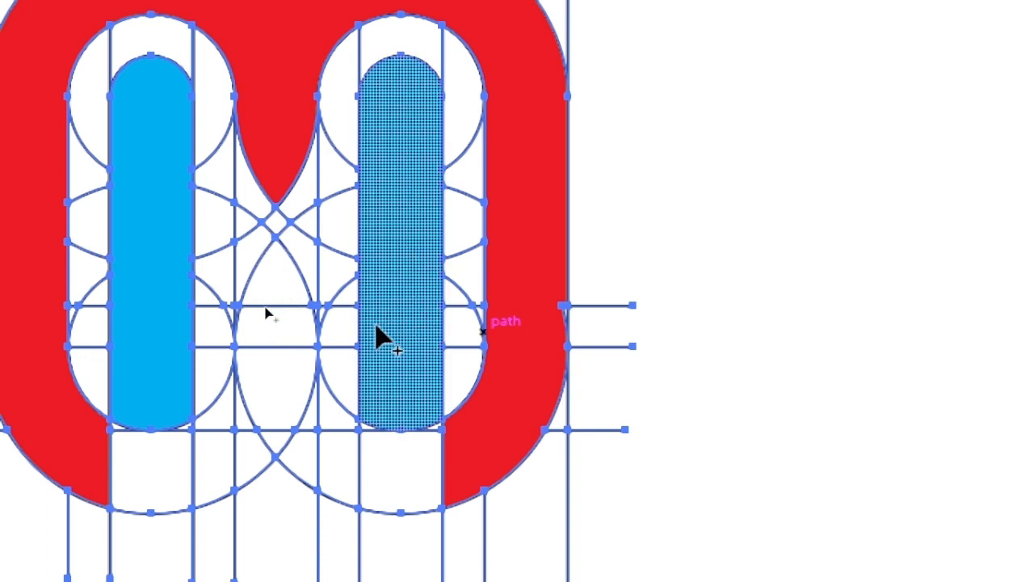
mouse_move(359, 324)
left_mouse_down()
mouse_move(302, 314)
mouse_move(178, 330)
left_mouse_up()
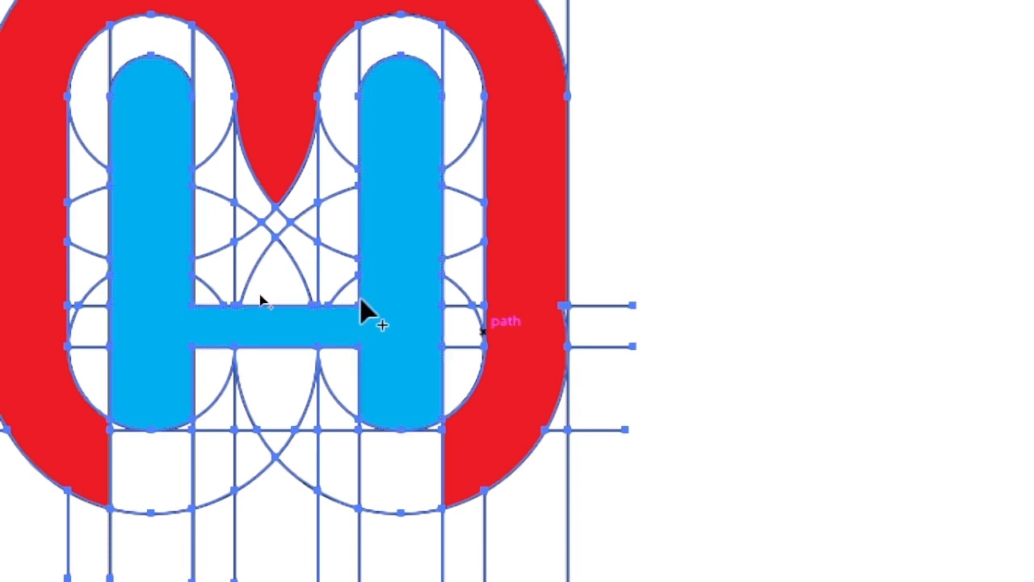
left_click_drag(370, 299, 358, 299)
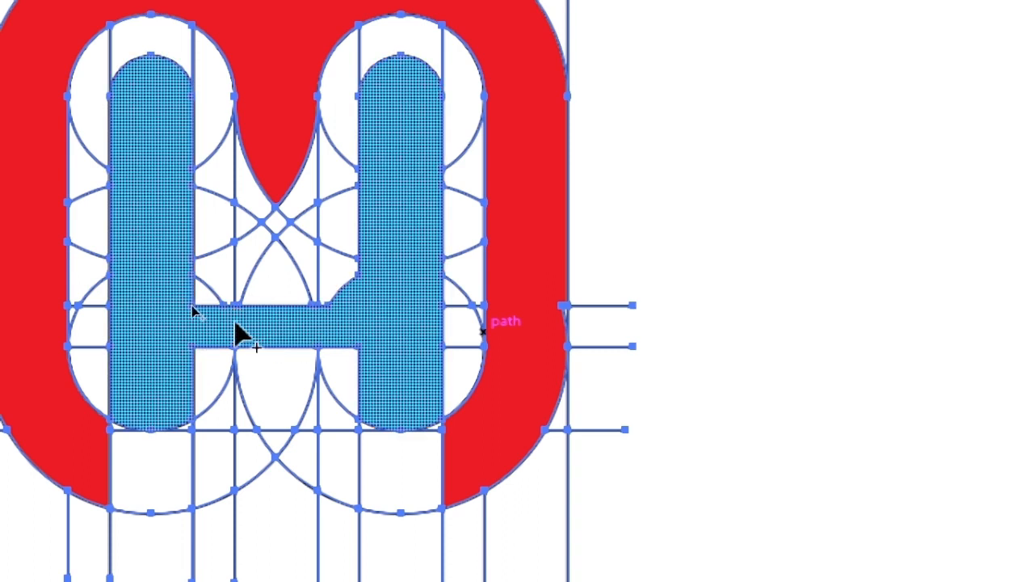
left_click(198, 299)
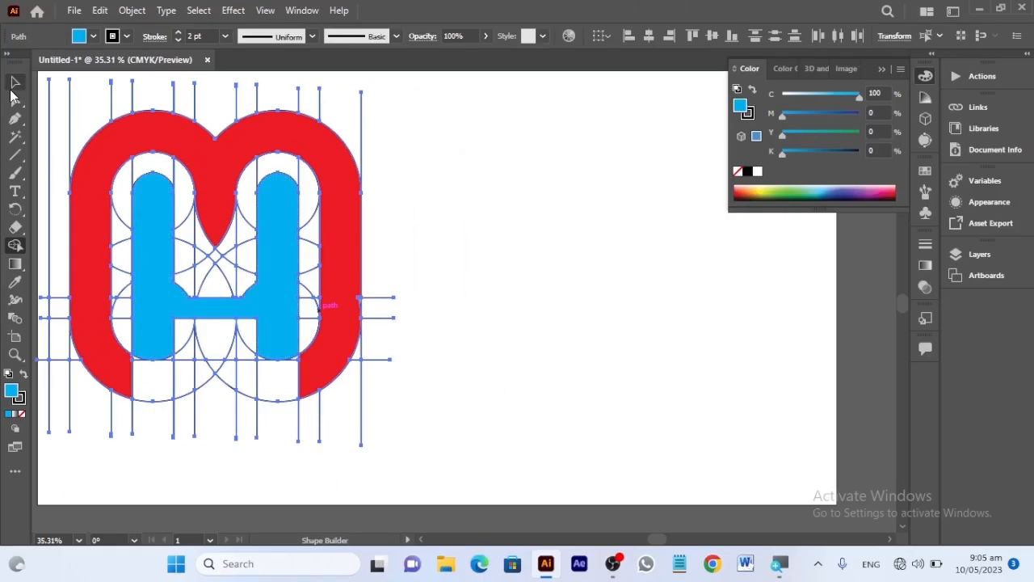
left_click(15, 83)
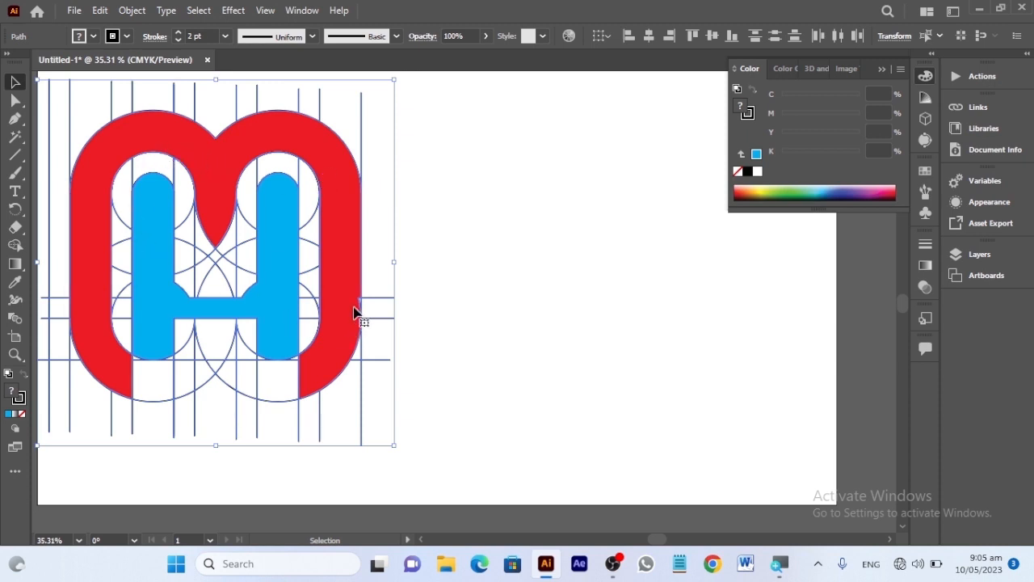
left_click(93, 37)
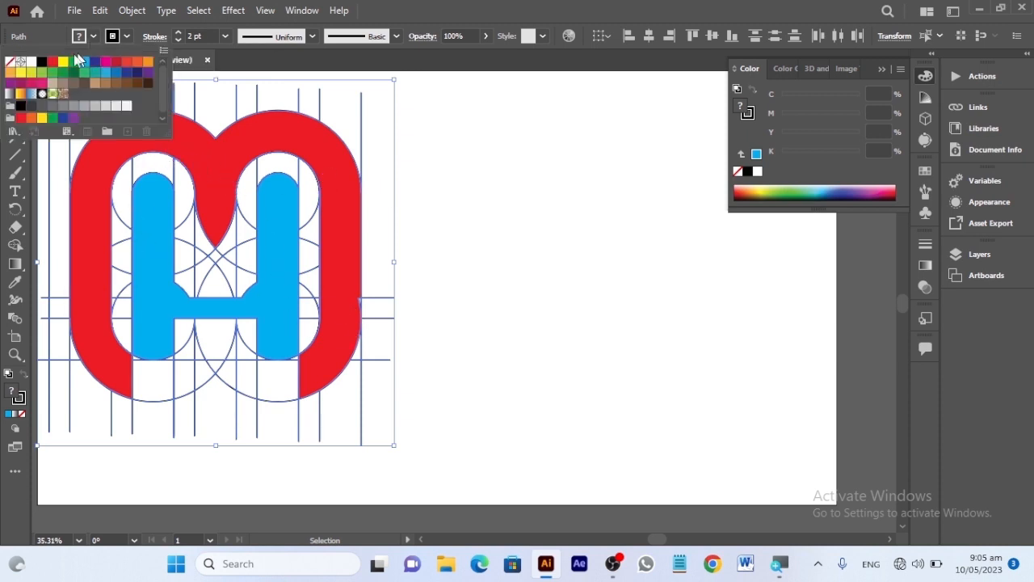
left_click(51, 62)
key("Escape")
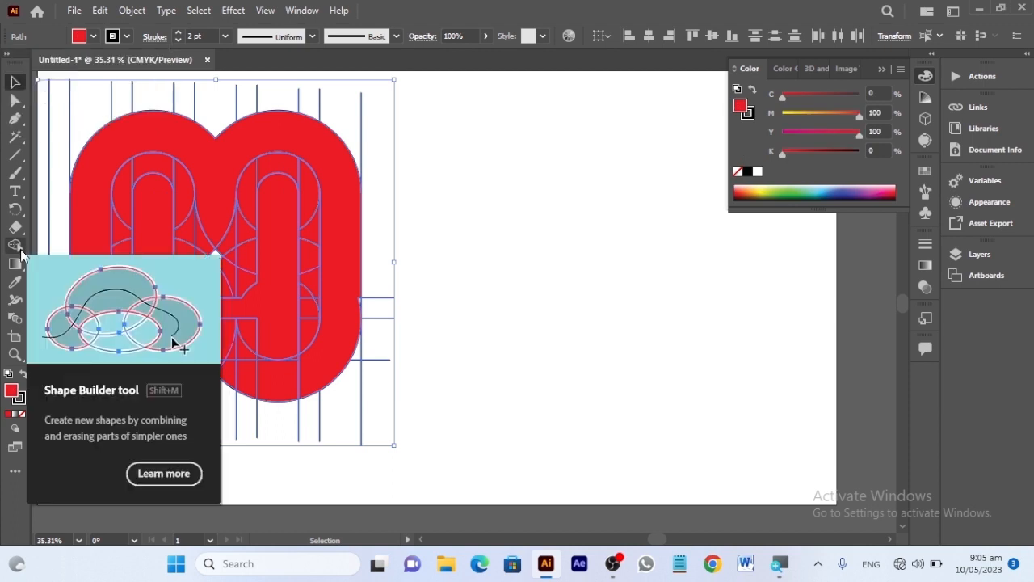
key("ctrl+z")
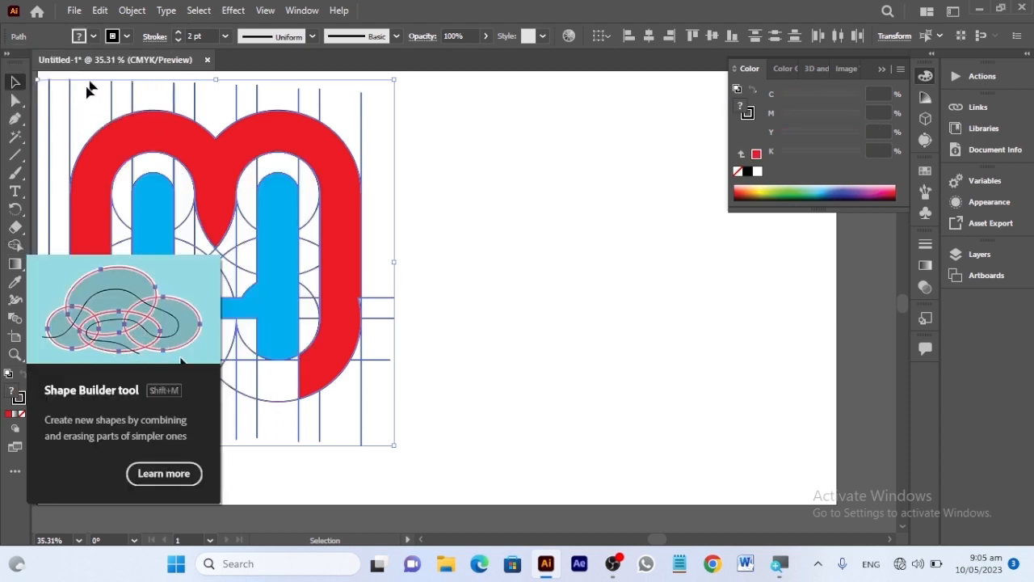
Step: Use Shape Builder with a red fill to add the small leftover gap at the M's right outer edge
left_click(16, 244)
left_click(92, 36)
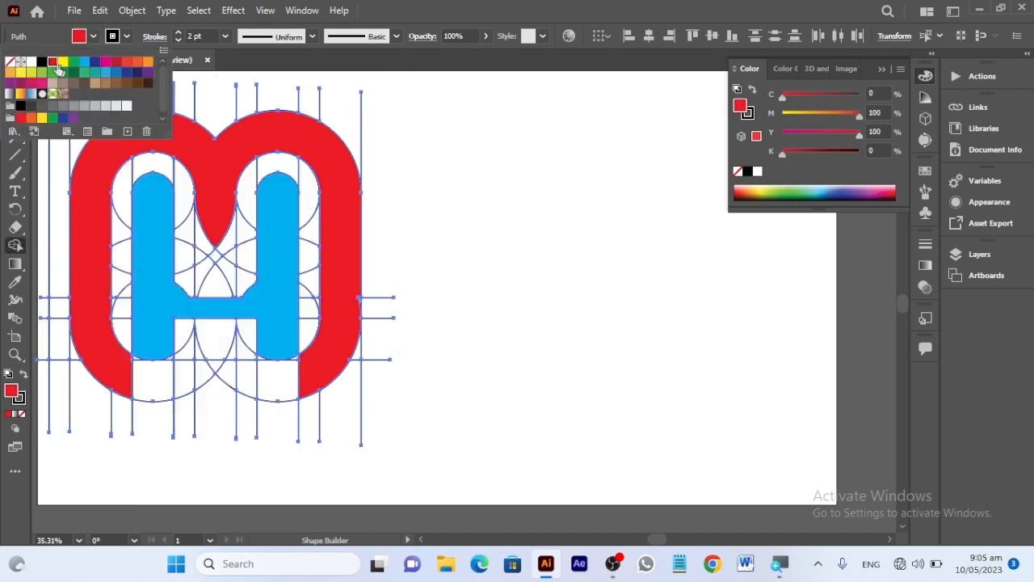
left_click(357, 281)
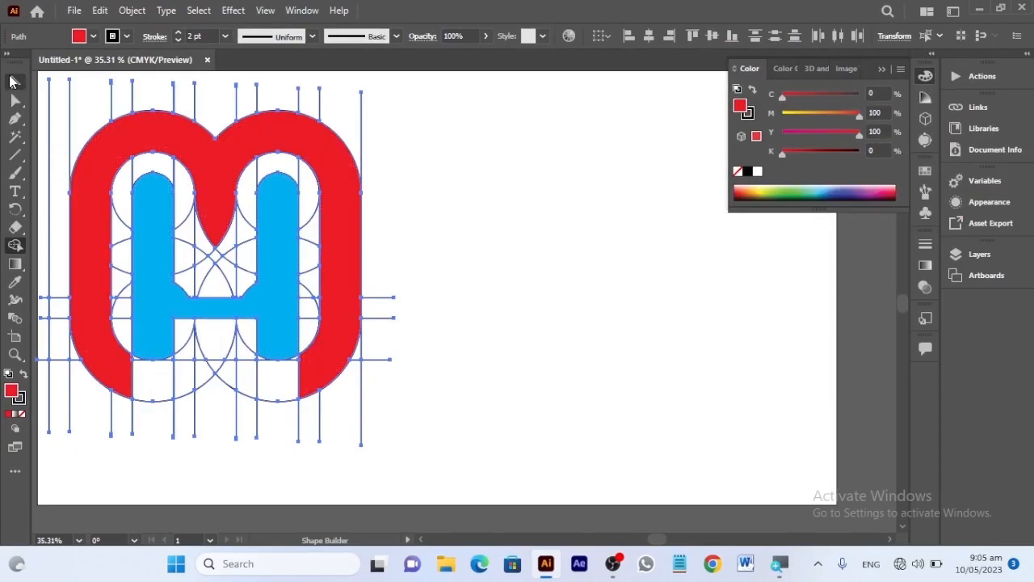
Step: Select all unfilled construction lines and leftover regions with the Magic Wand and delete them, keeping the red M and cyan H
left_click(11, 81)
left_click(14, 138)
left_click(50, 87)
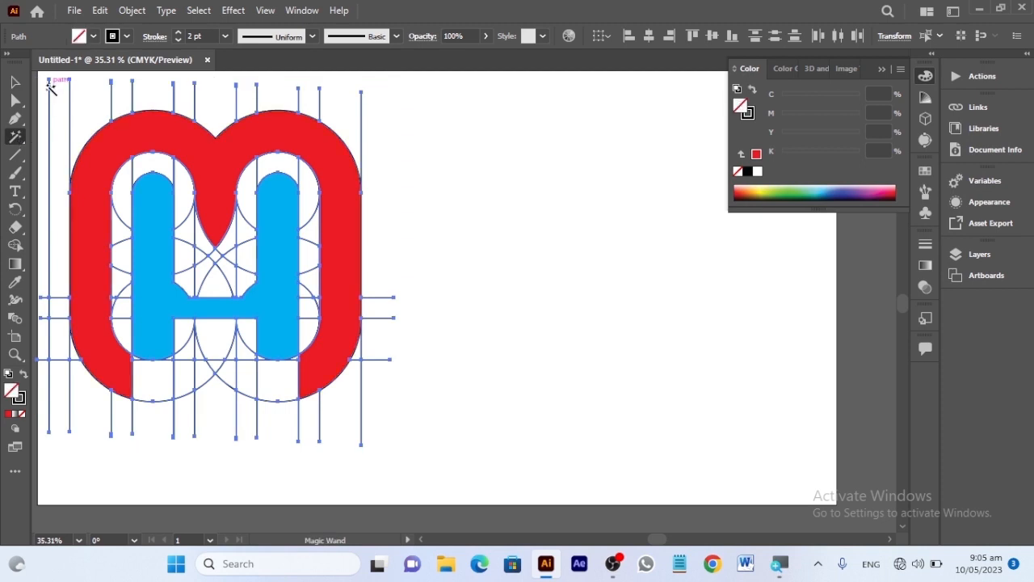
key("Delete")
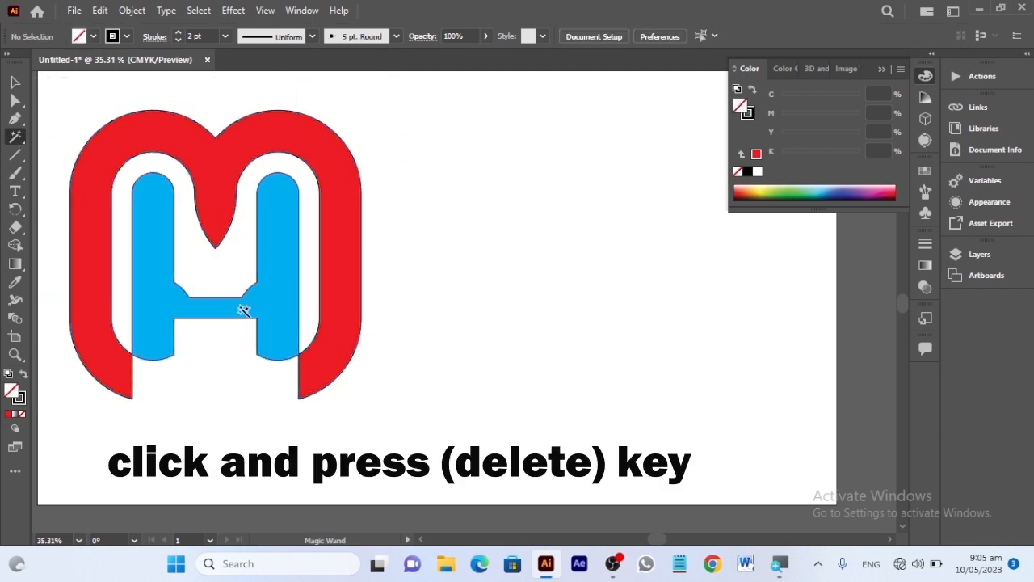
Step: Select the whole MH monogram and open the Stylize Drop Shadow effect settings for it, moving the dialog over the artwork
left_click(16, 82)
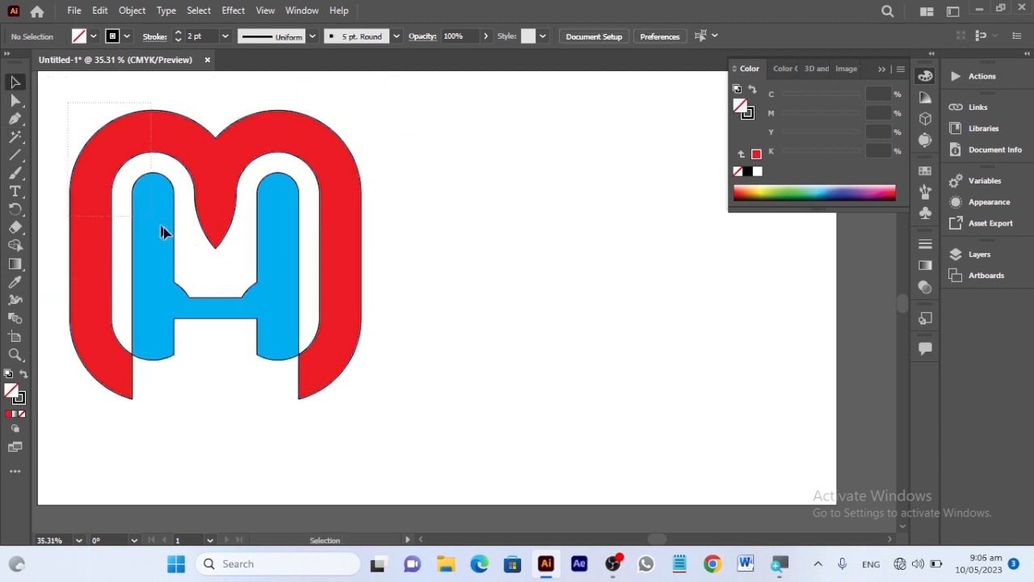
key("ctrl+a")
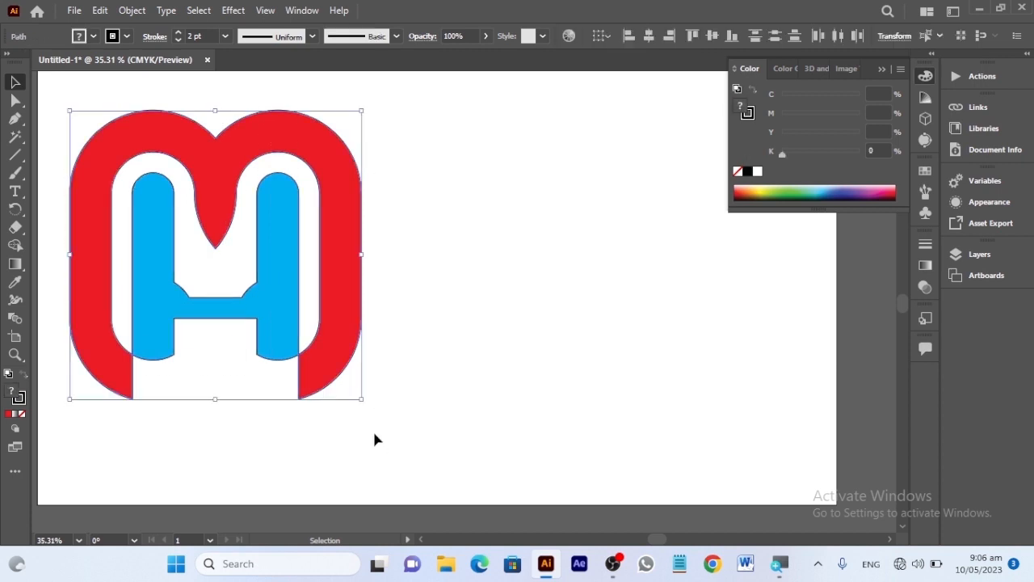
left_click(232, 10)
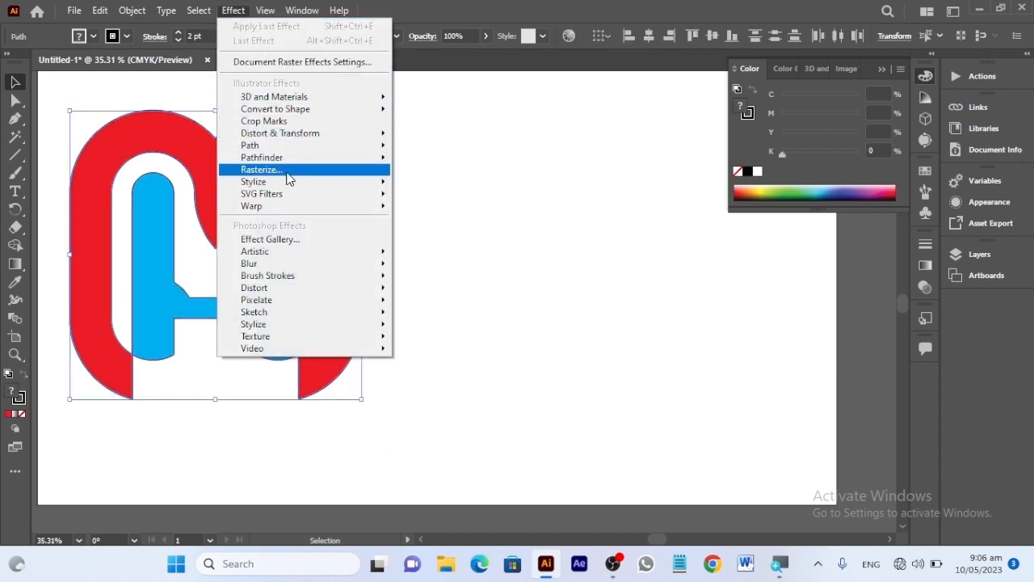
mouse_move(323, 184)
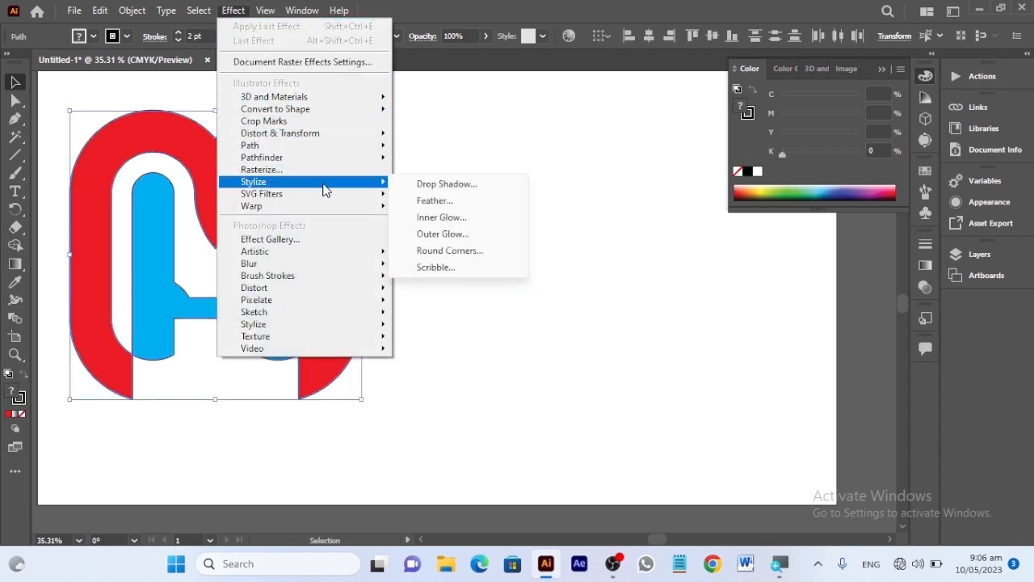
left_click(447, 185)
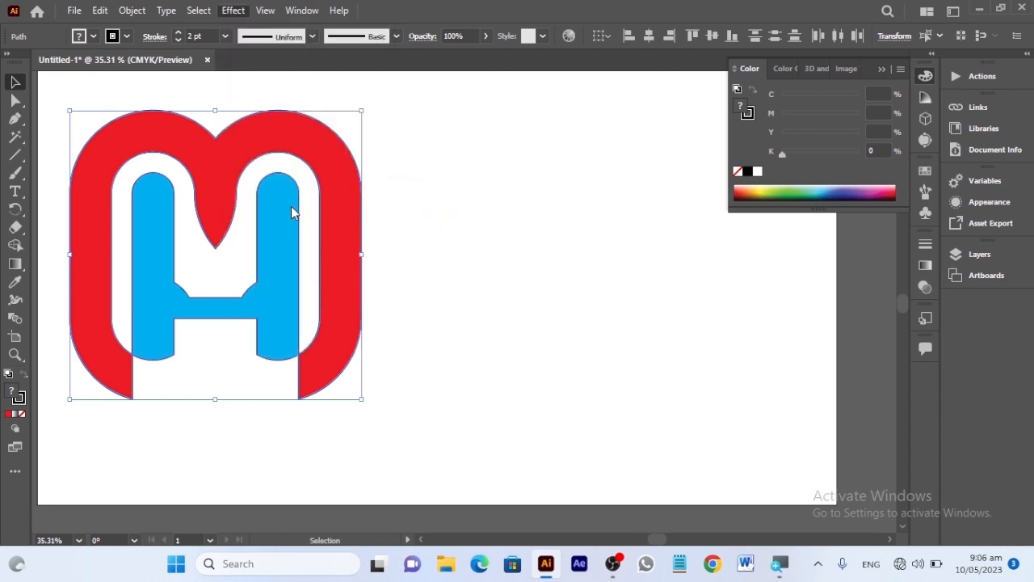
left_click_drag(526, 143, 201, 212)
Step: Raise the drop shadow's X offset step by step to 15 pt
left_click(178, 295)
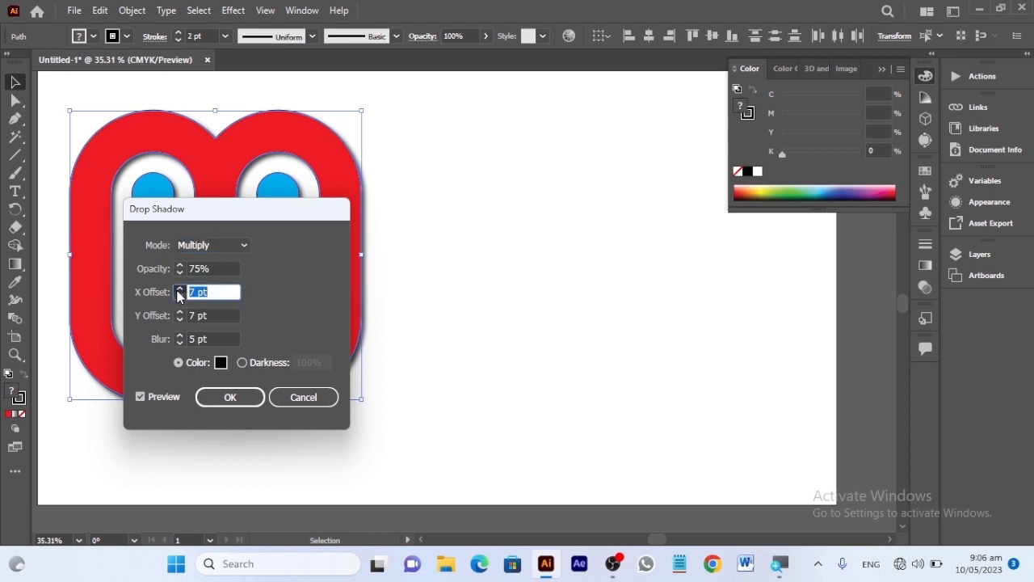
left_click(179, 290)
left_click(178, 290)
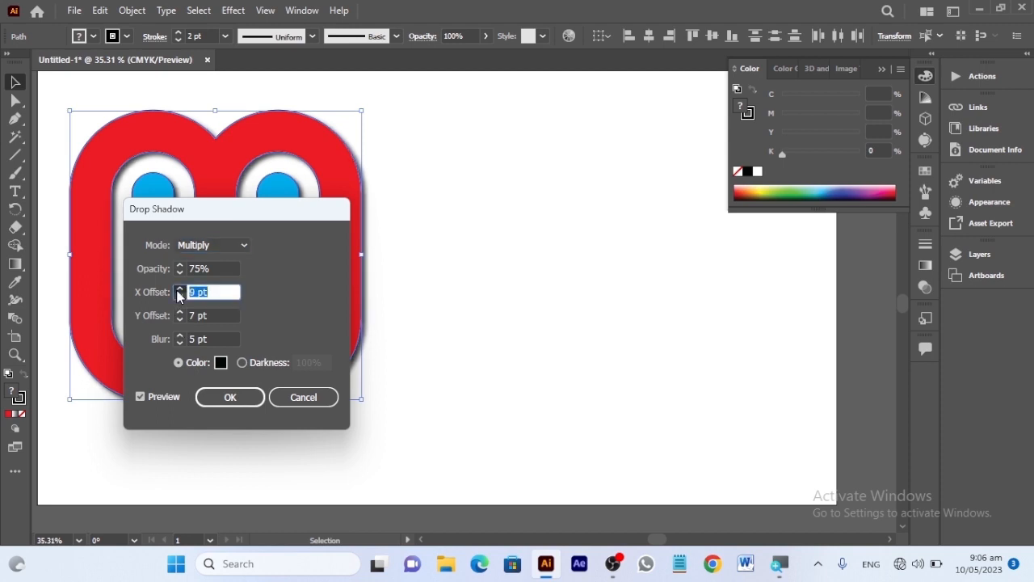
left_click(179, 290)
key("Up")
key("Up")
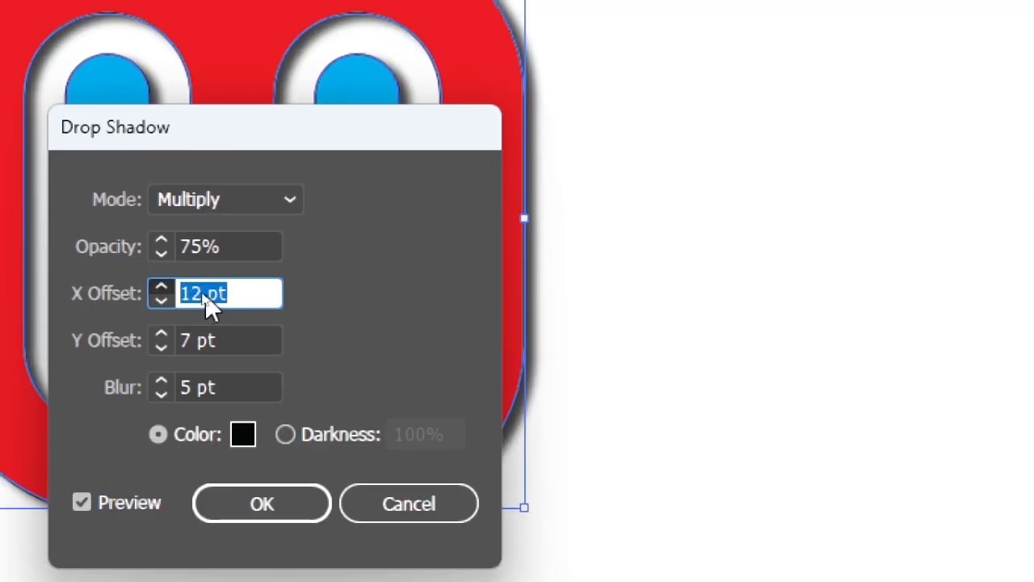
key("Up")
key("Up")
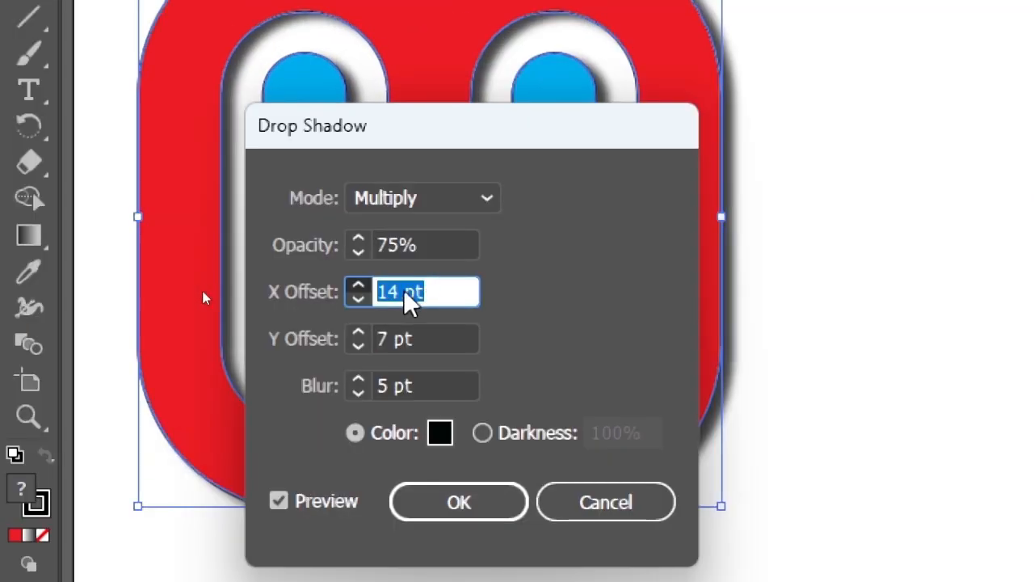
key("Up")
Step: Set the drop shadow's X offset to 20 pt, apply the effect to the monogram and deselect it
left_click(397, 292)
left_click_drag(398, 292, 358, 292)
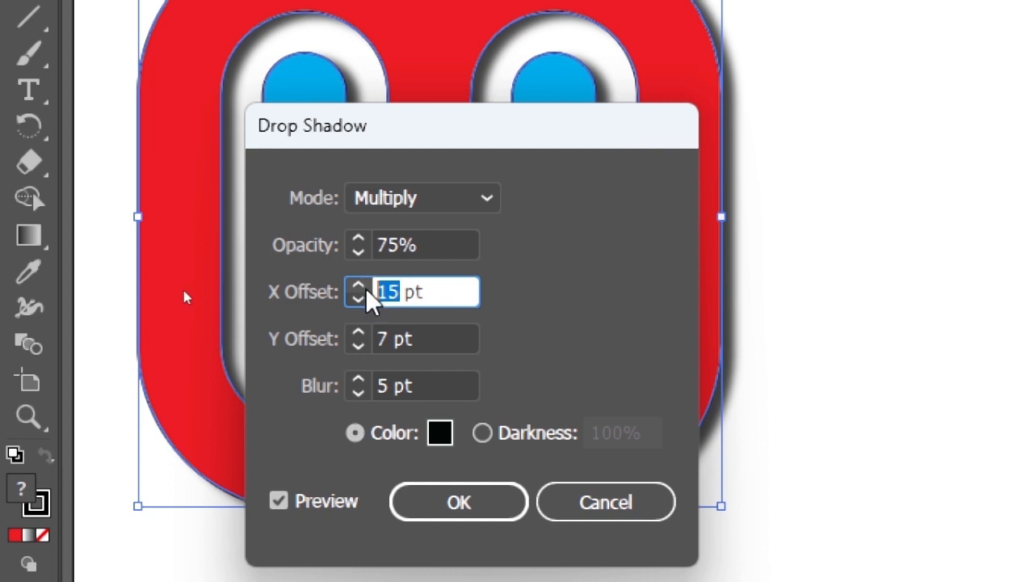
type("20")
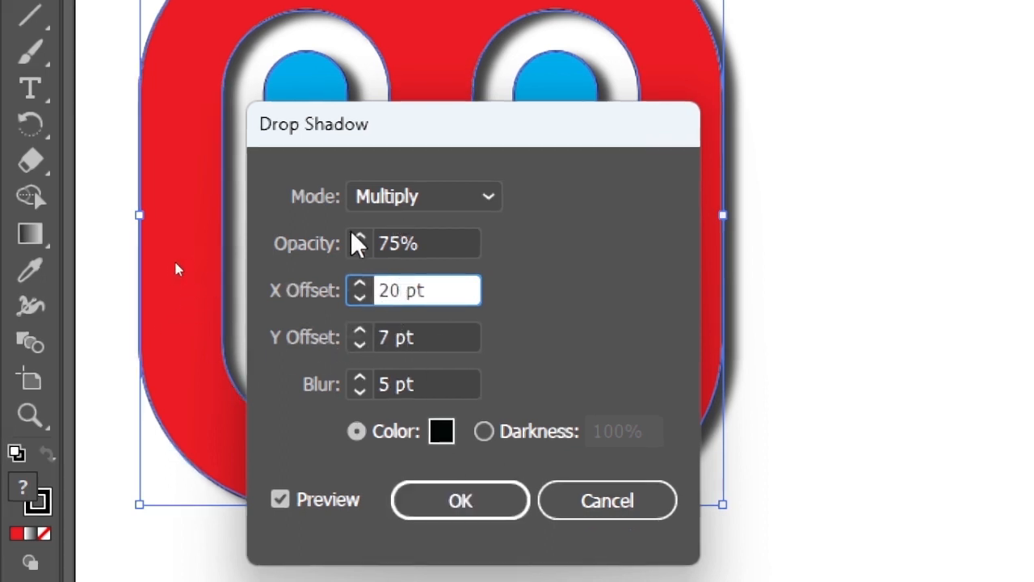
left_click(462, 502)
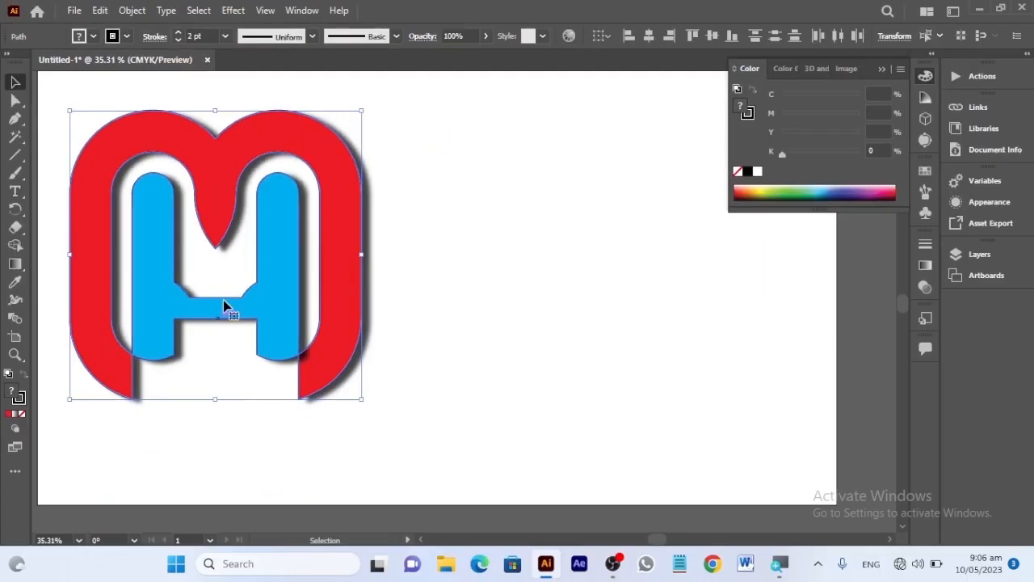
left_click(402, 260)
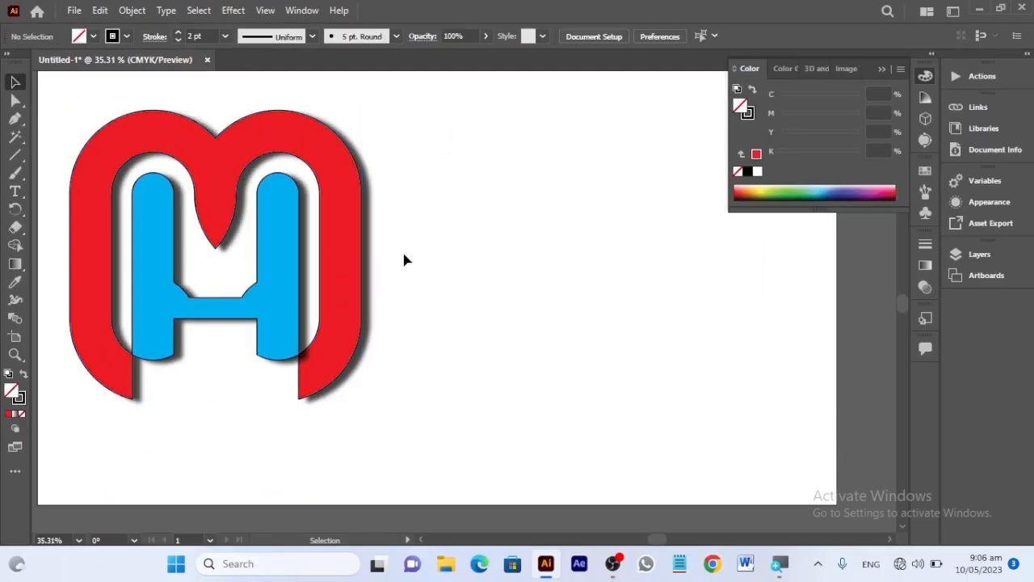